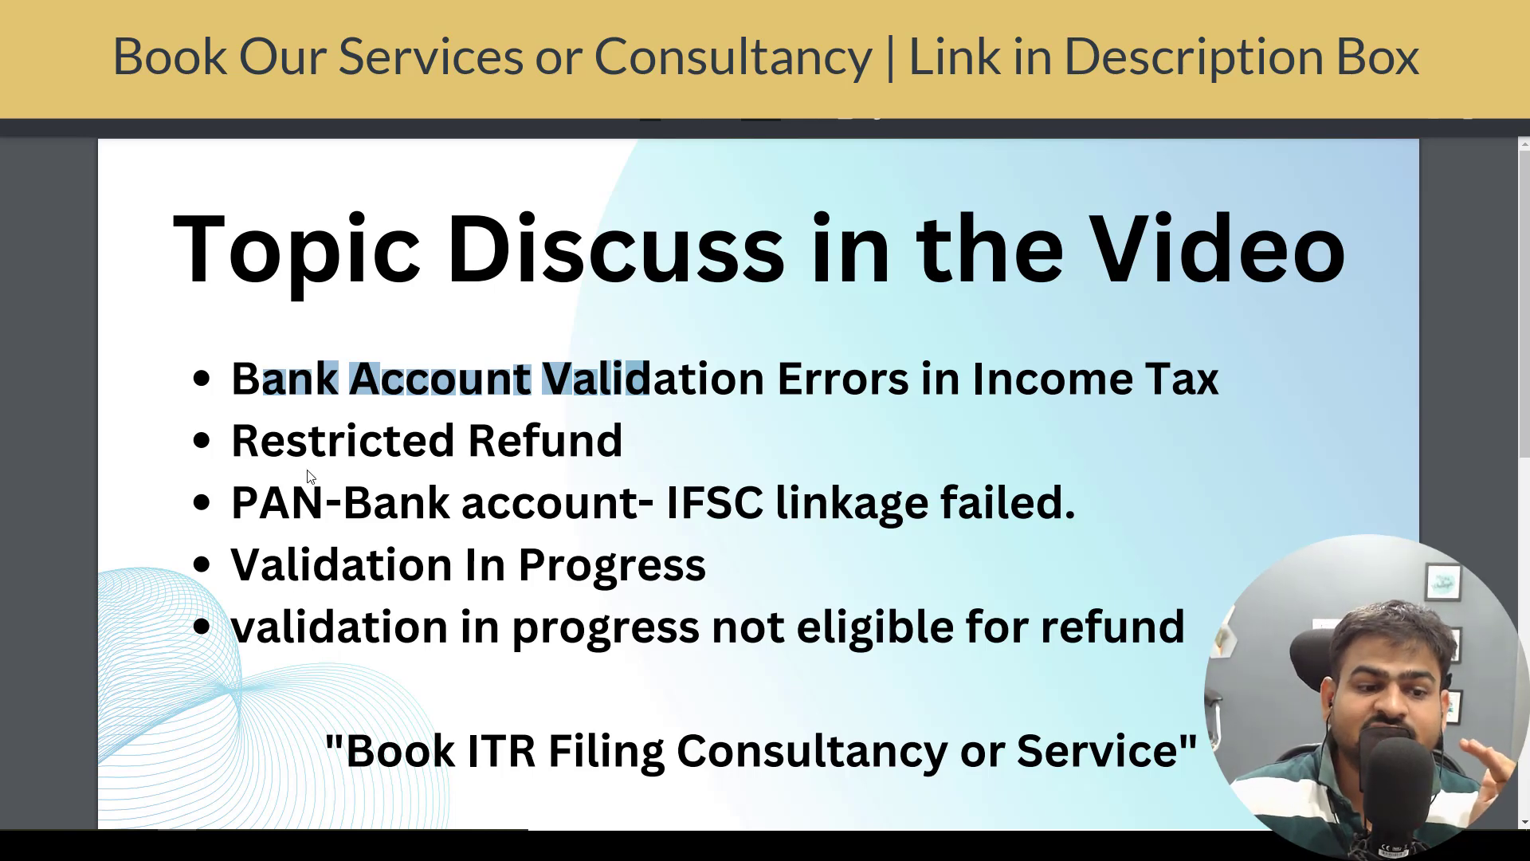
drag(307, 447, 511, 458)
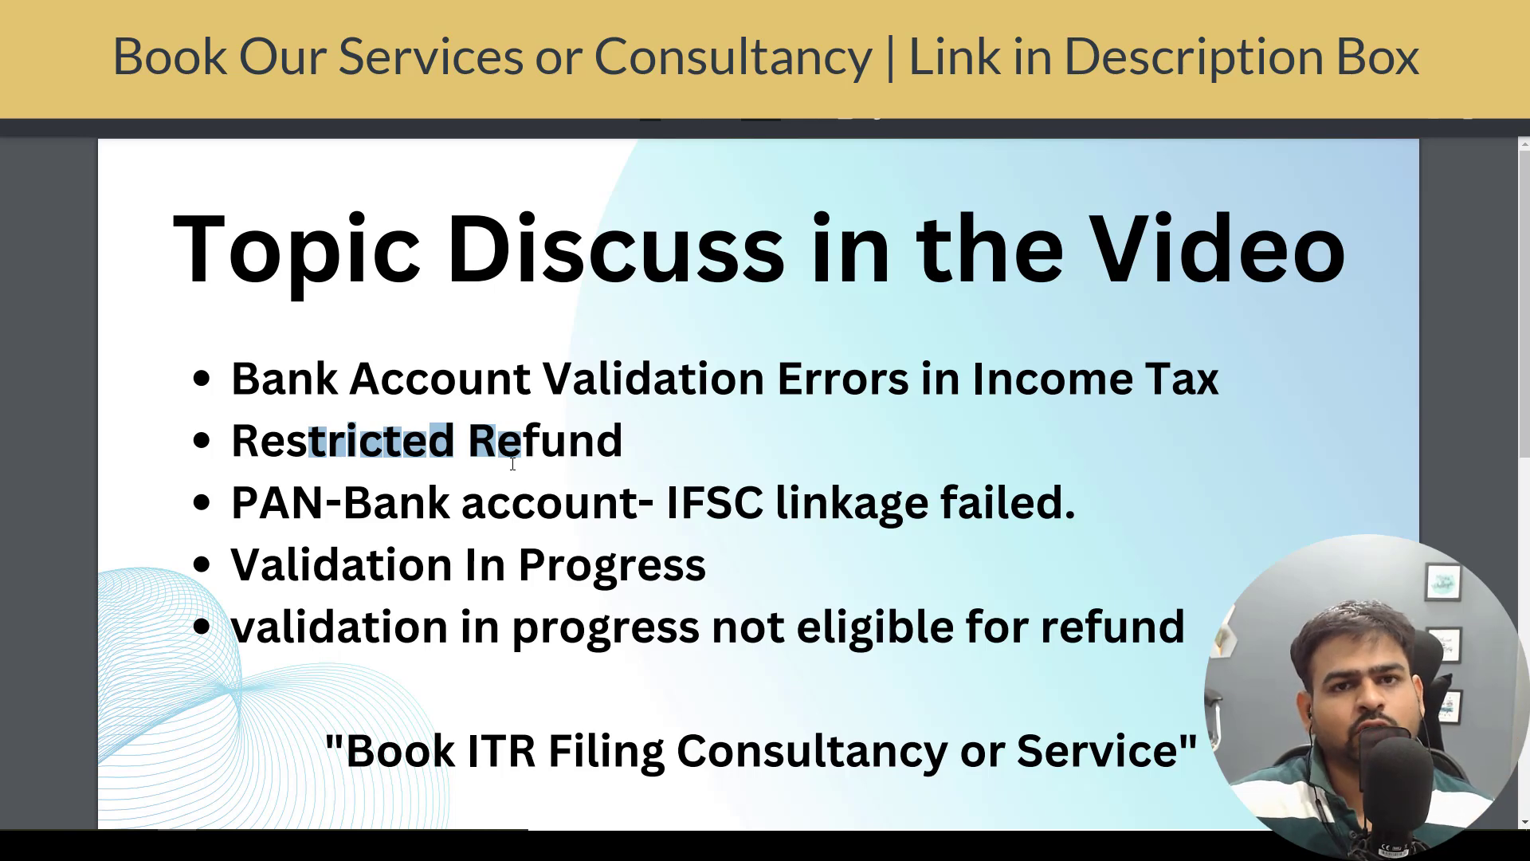
drag(406, 751, 701, 751)
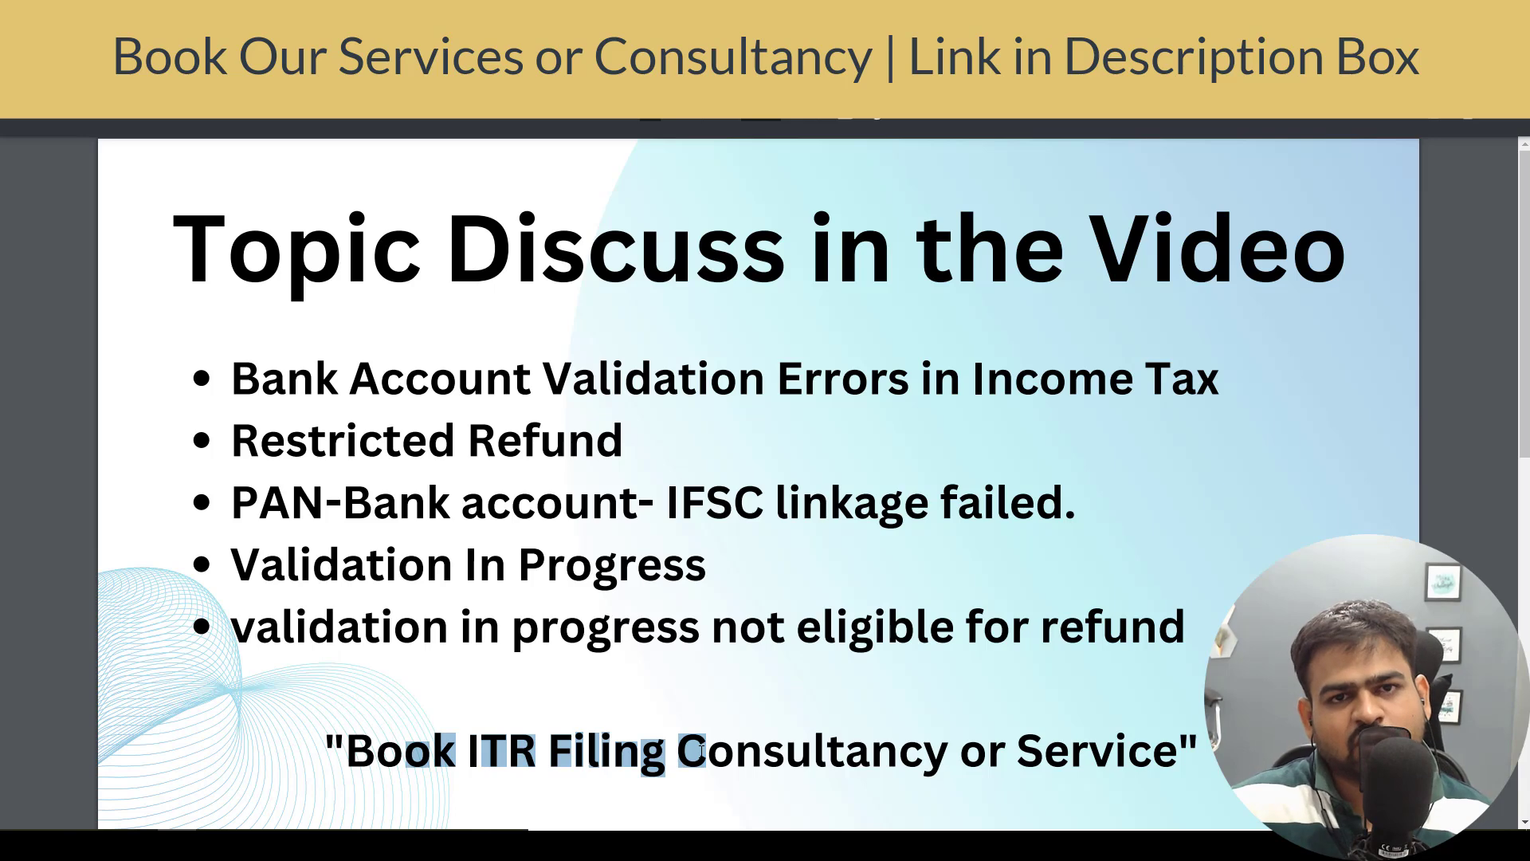
Switch to the income tax e-filing portal and open the details of the Axis Bank account marked Restricted Refund
key(alt+Tab)
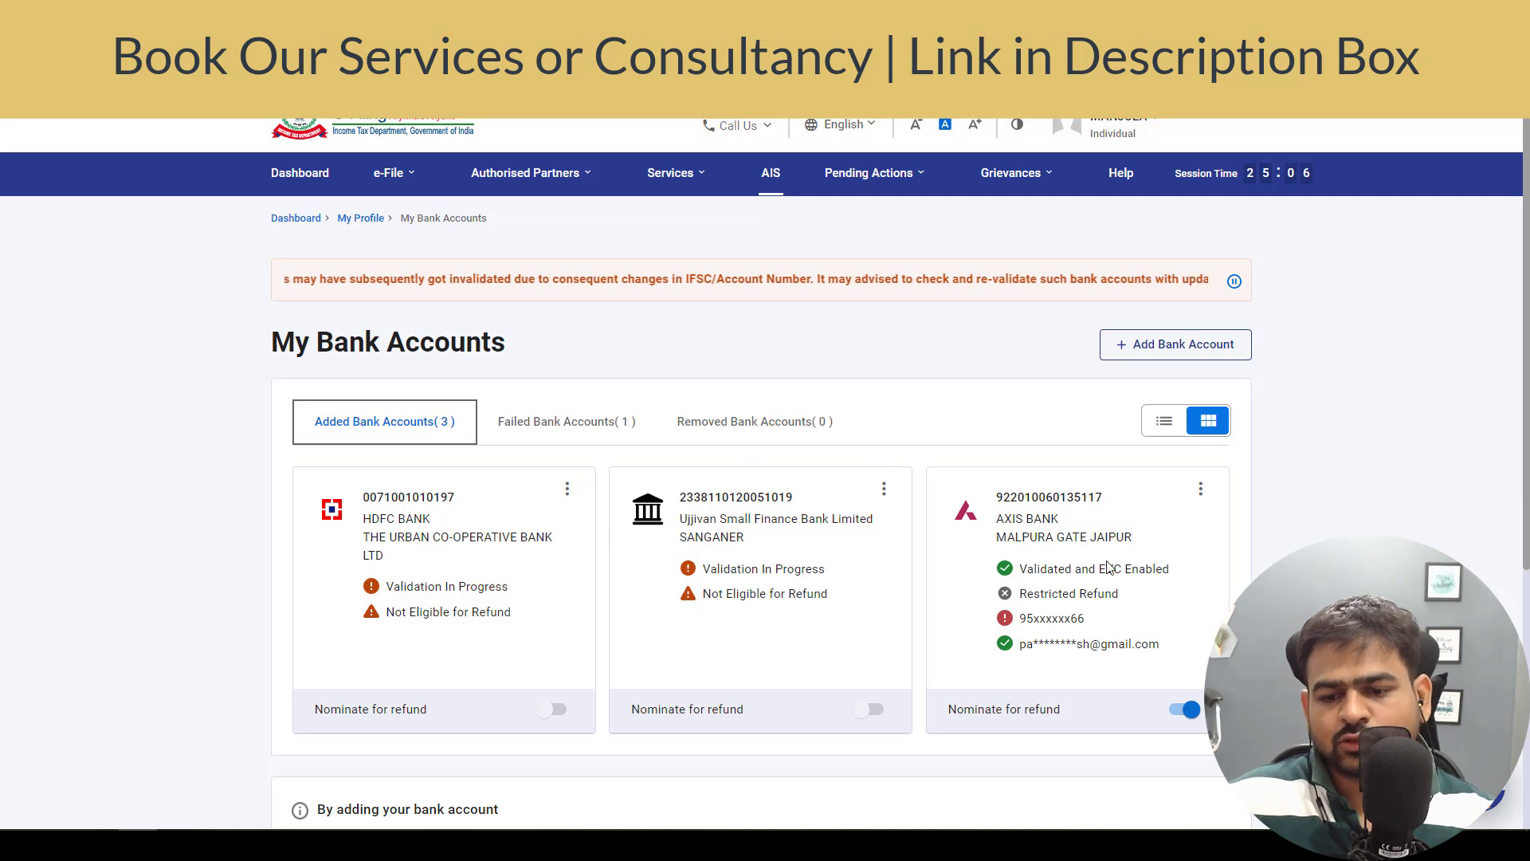
triple_click(1052, 598)
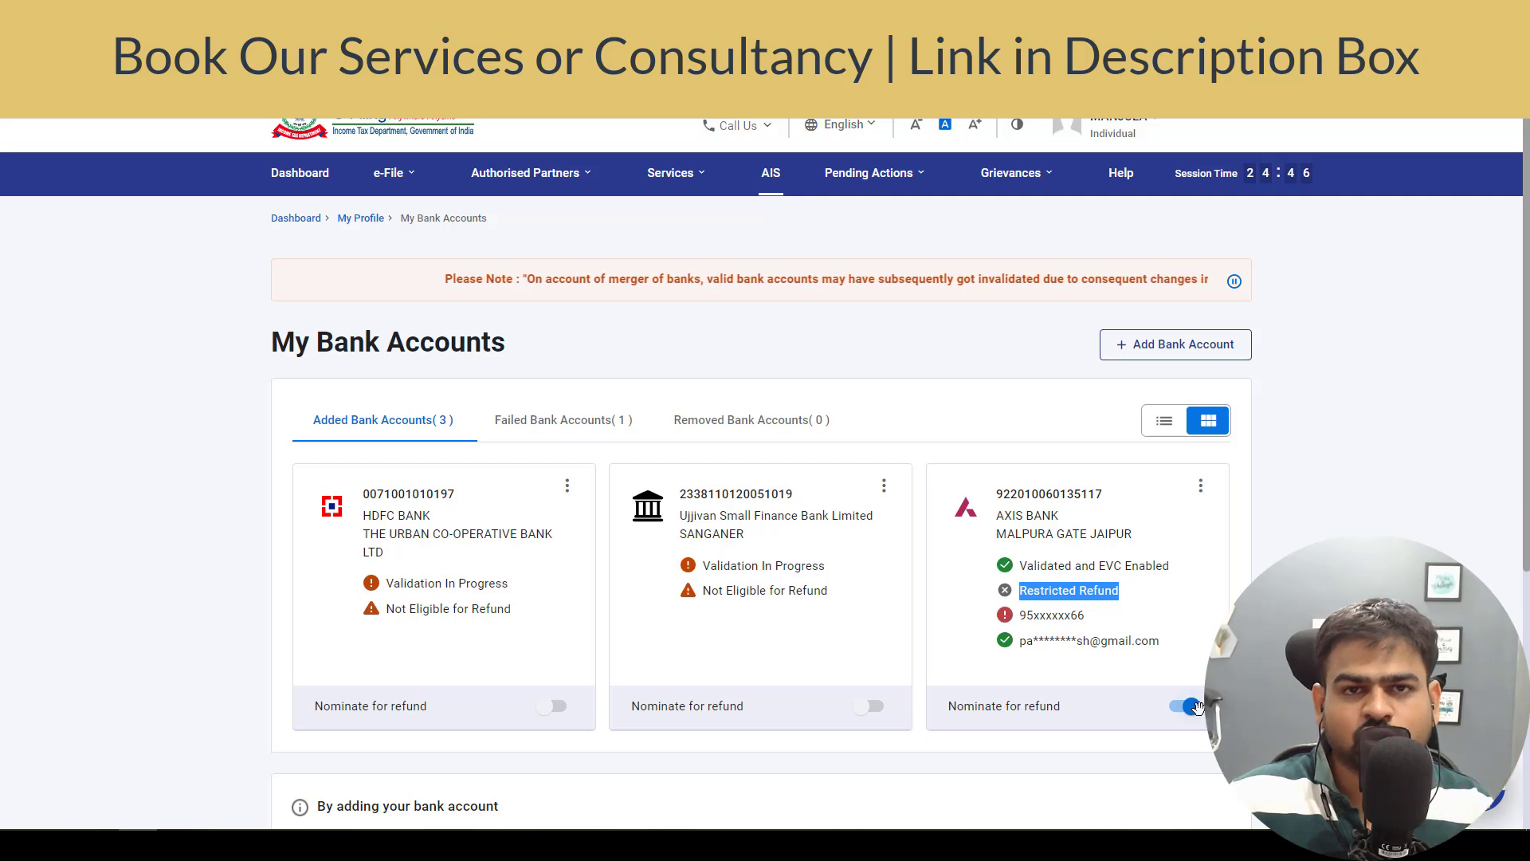
triple_click(1096, 588)
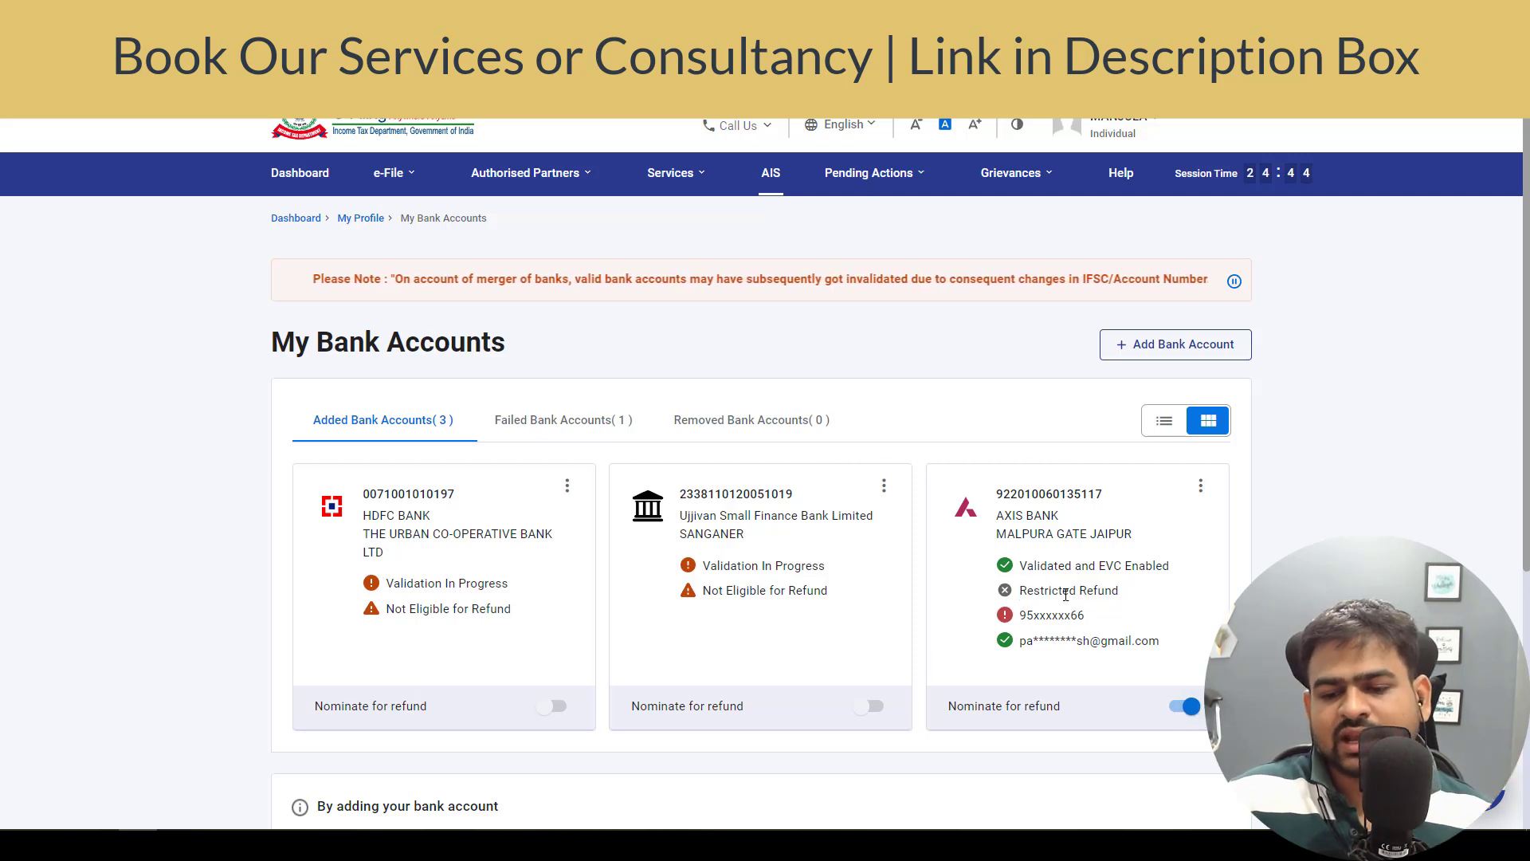
click(1201, 486)
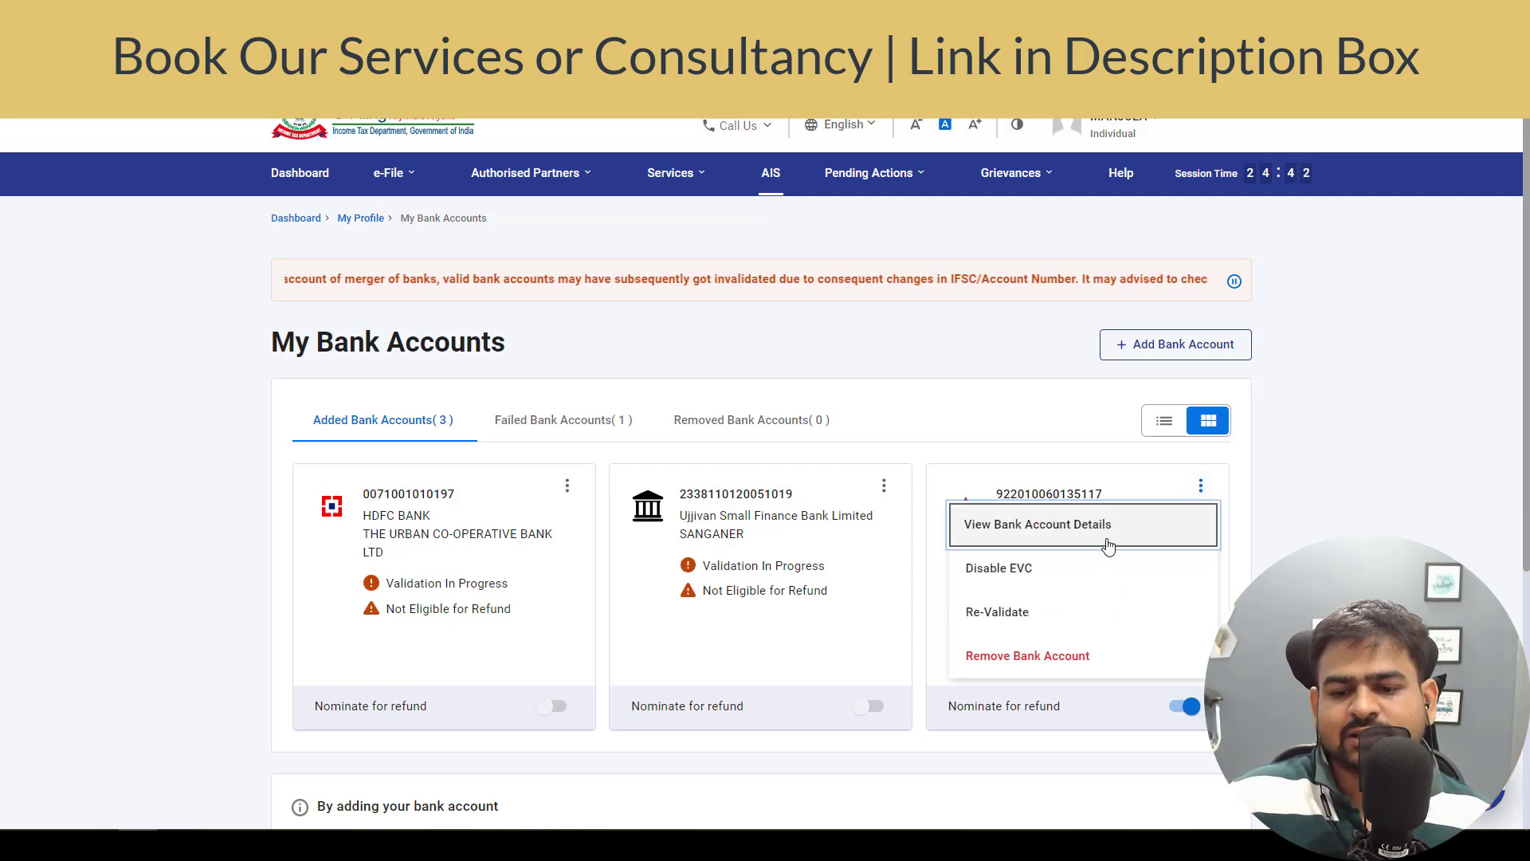
click(1050, 538)
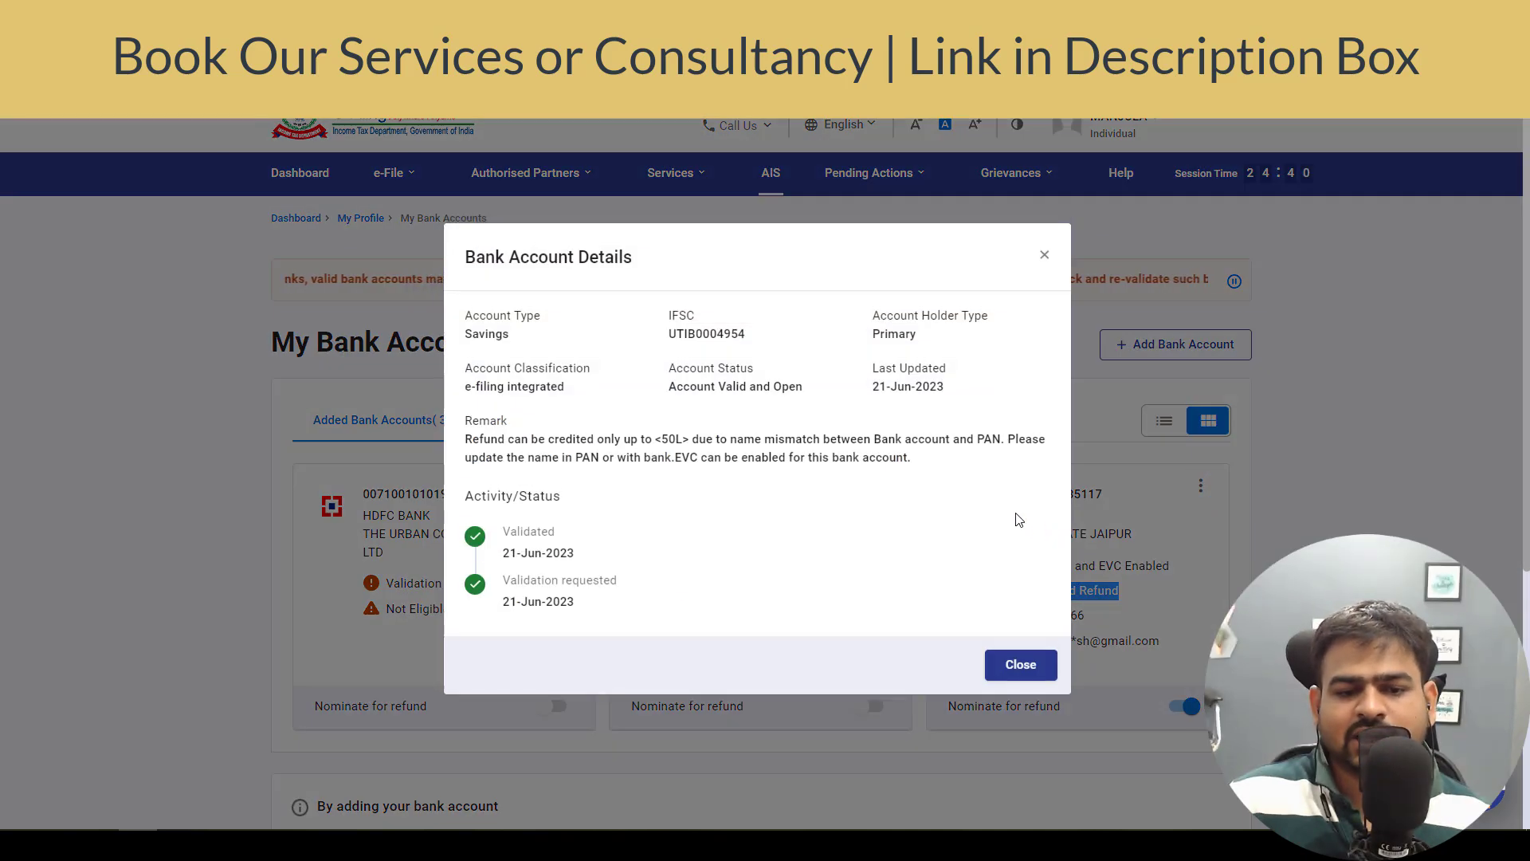
Read the full Remark in the Axis Bank account's details for the reason behind the refund restriction
double_click(531, 429)
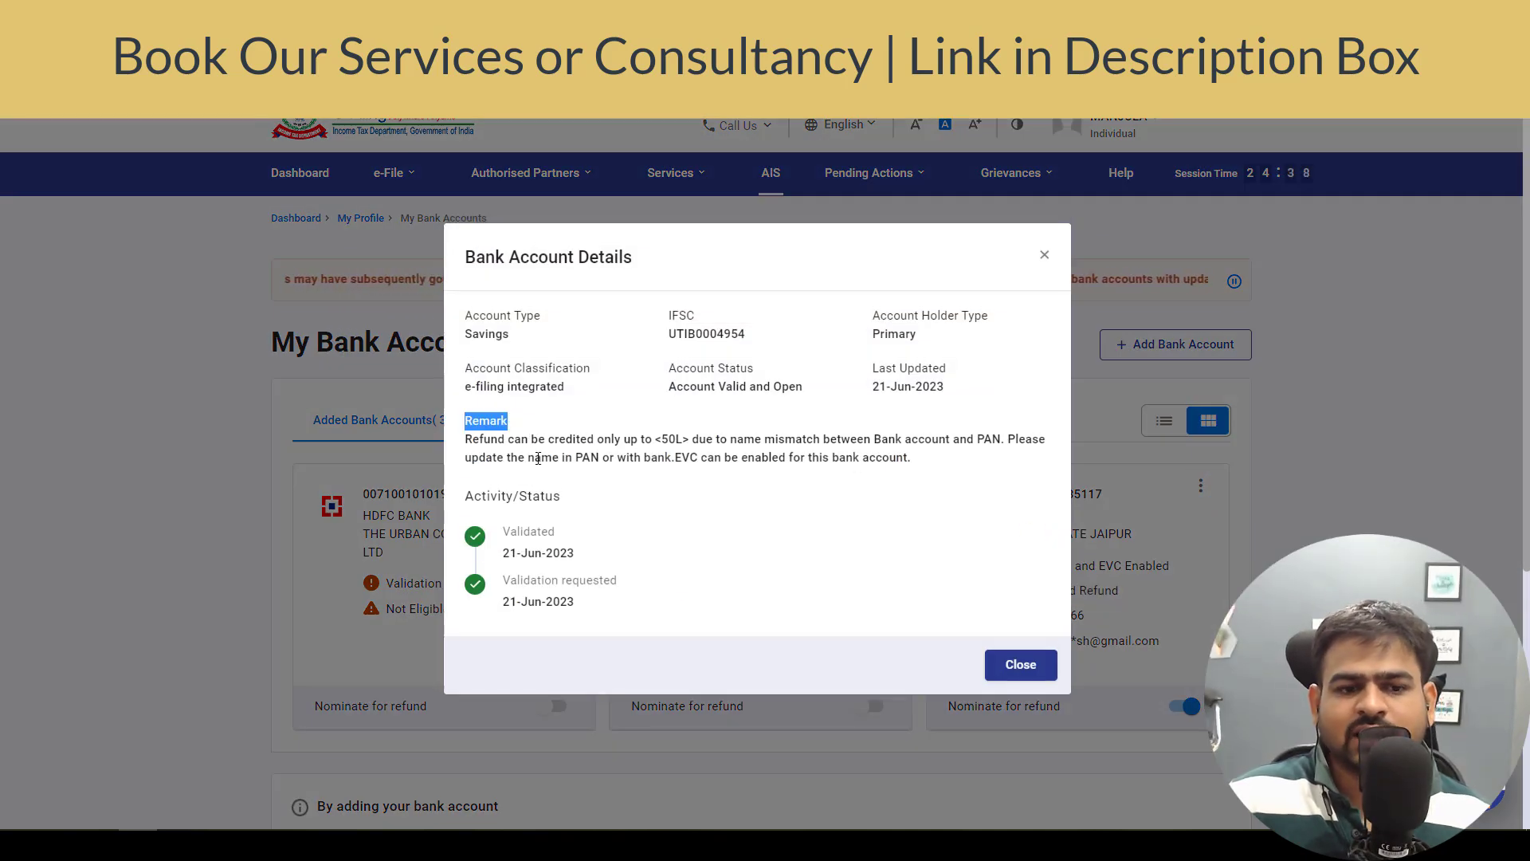
drag(478, 441, 616, 441)
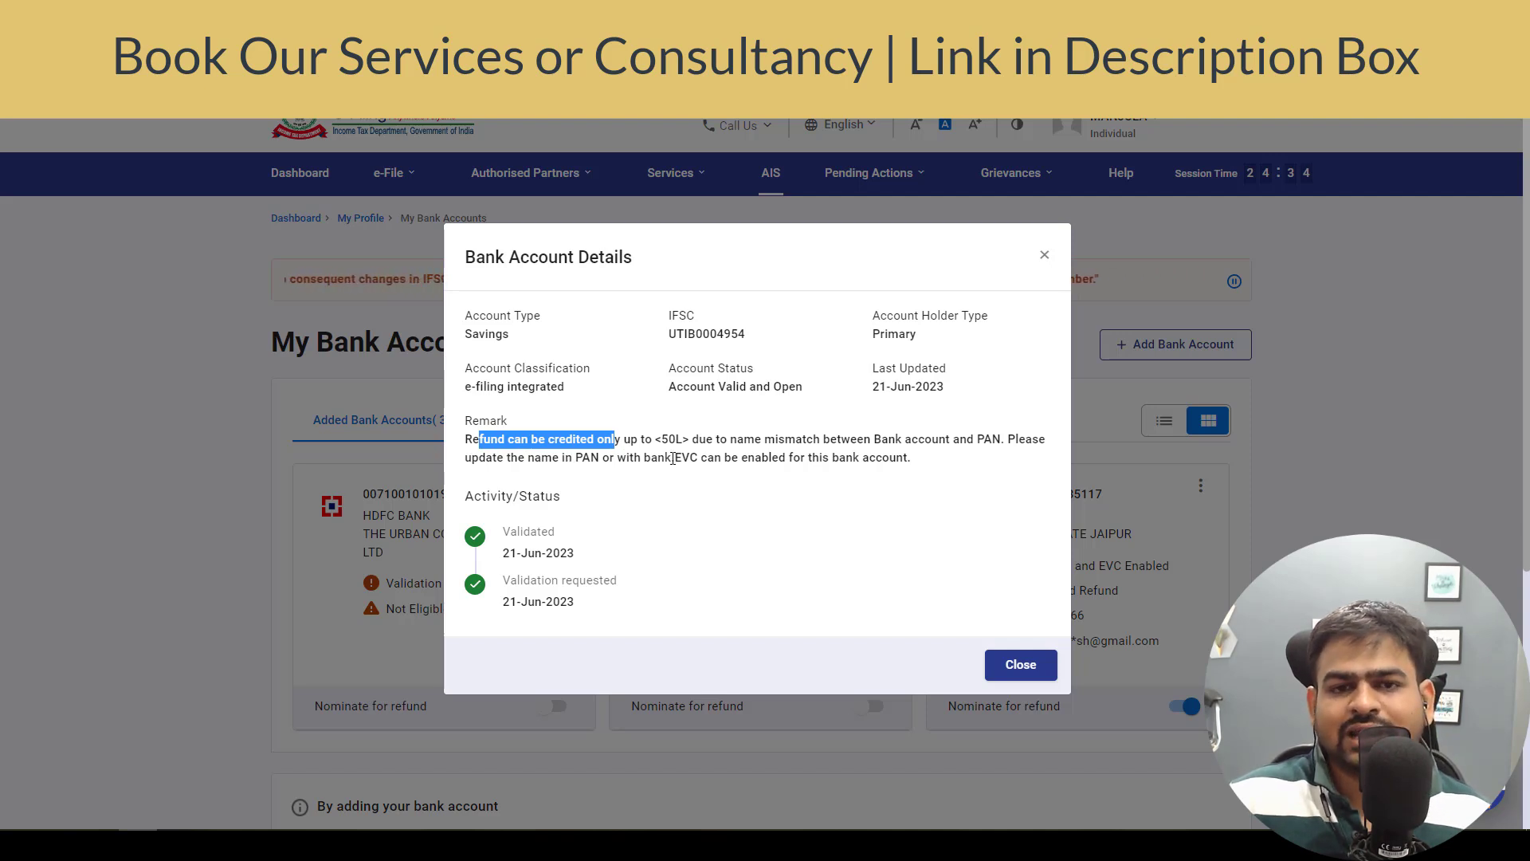
drag(755, 440, 906, 444)
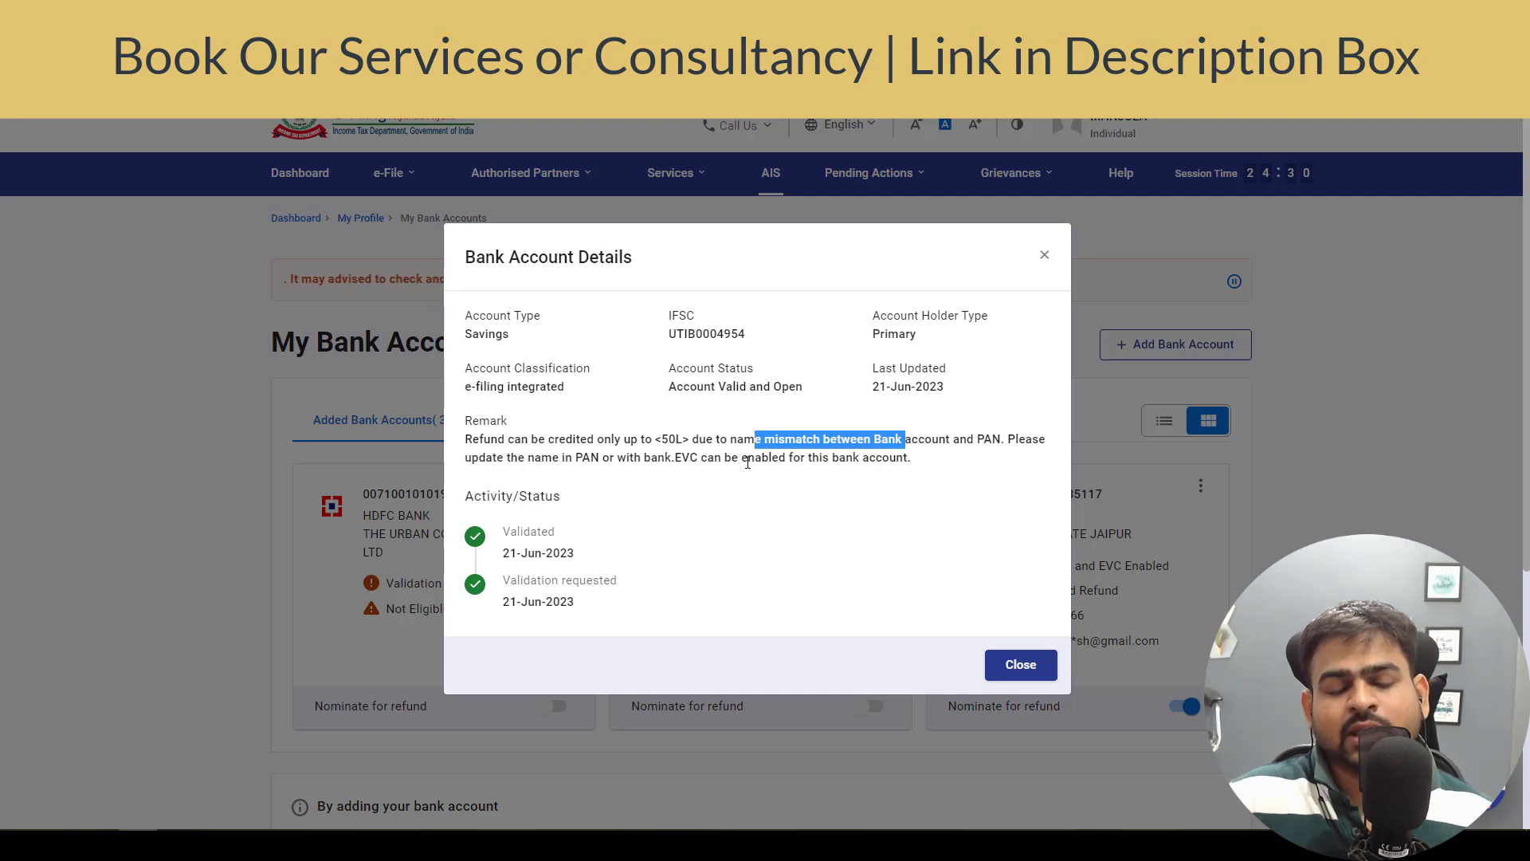
triple_click(659, 455)
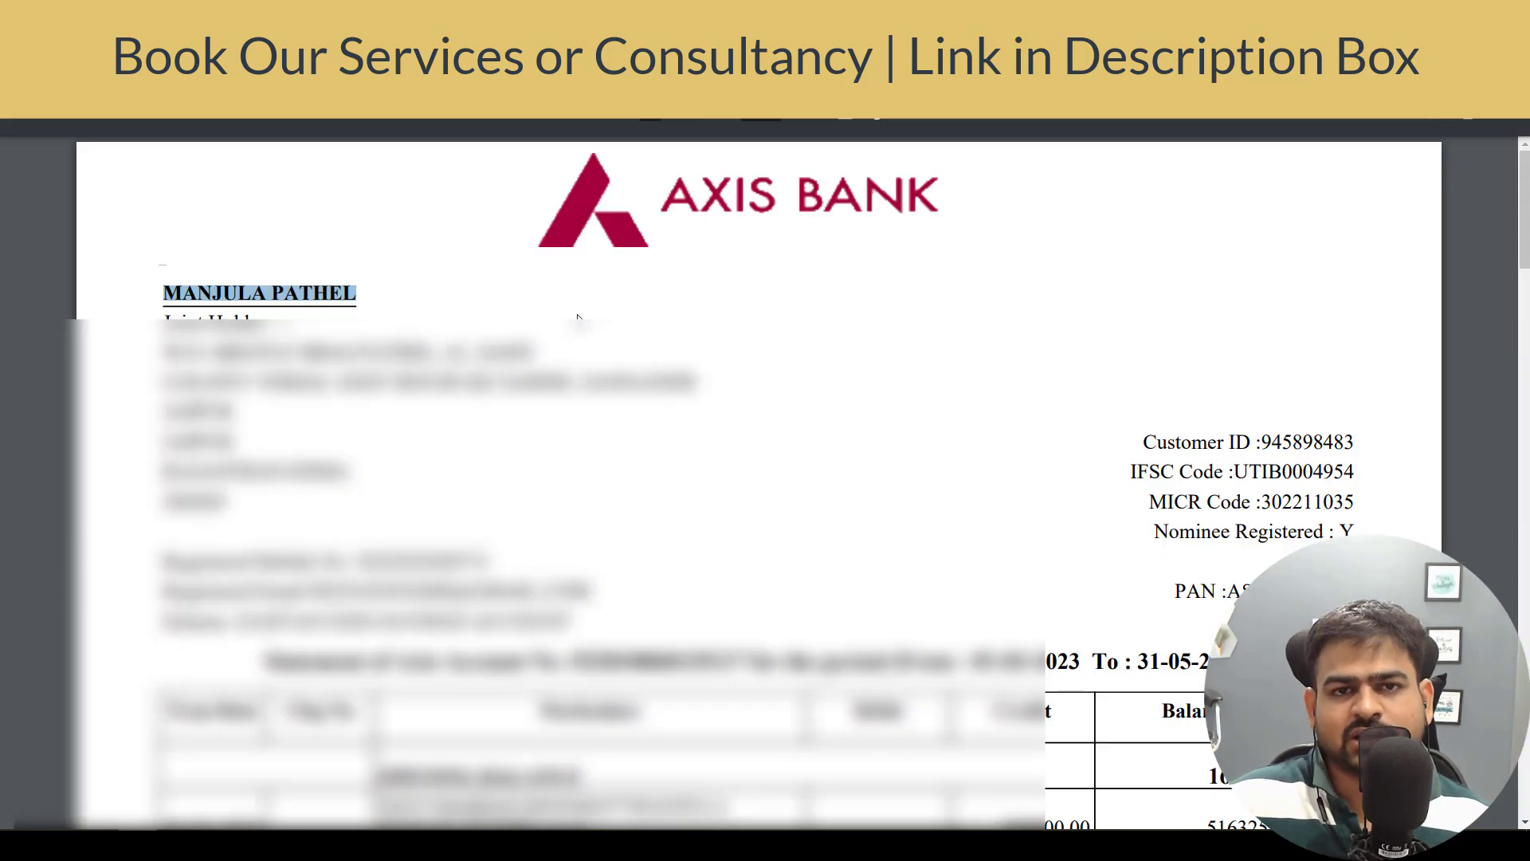
Check the account holder's name on the Axis Bank statement against the name mismatch remark in the portal's account details
click(217, 303)
drag(163, 293, 400, 297)
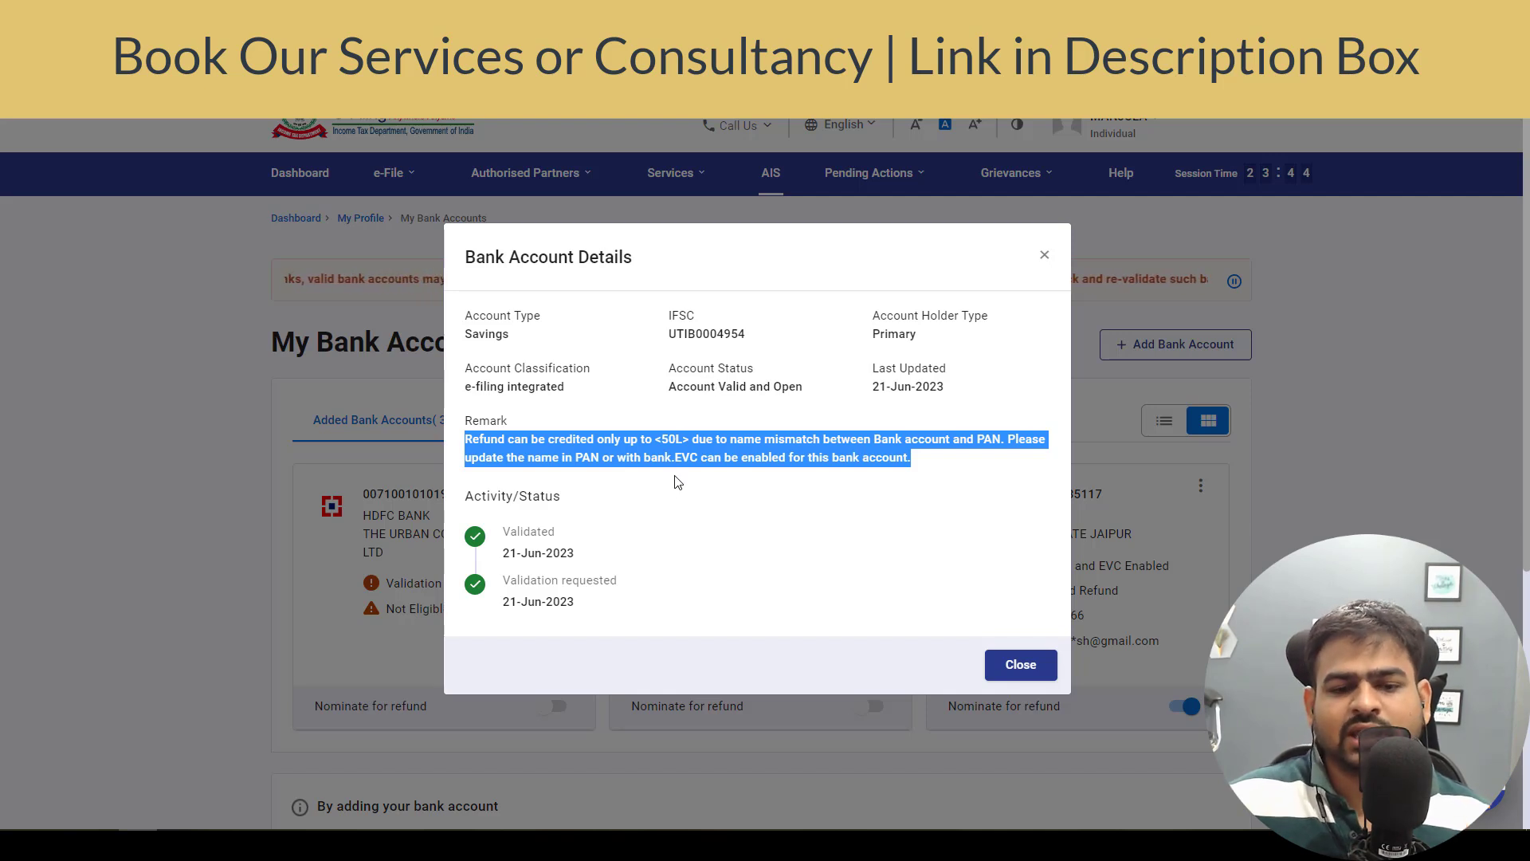
drag(727, 438, 730, 445)
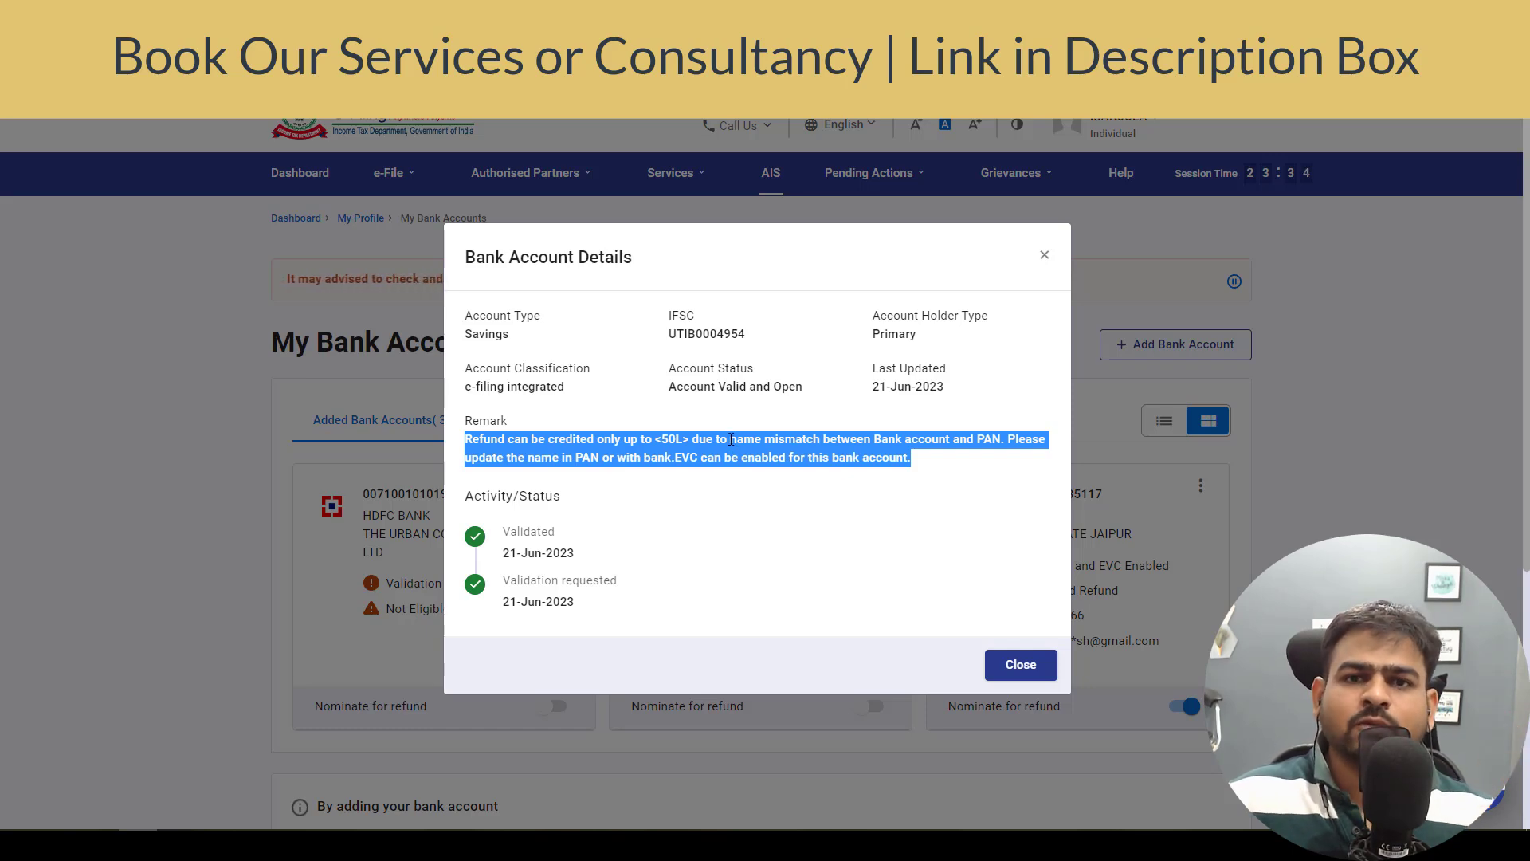
Show the failed bank accounts and read the PAN-Bank account-IFSC linkage error with its re-validation instructions
click(565, 420)
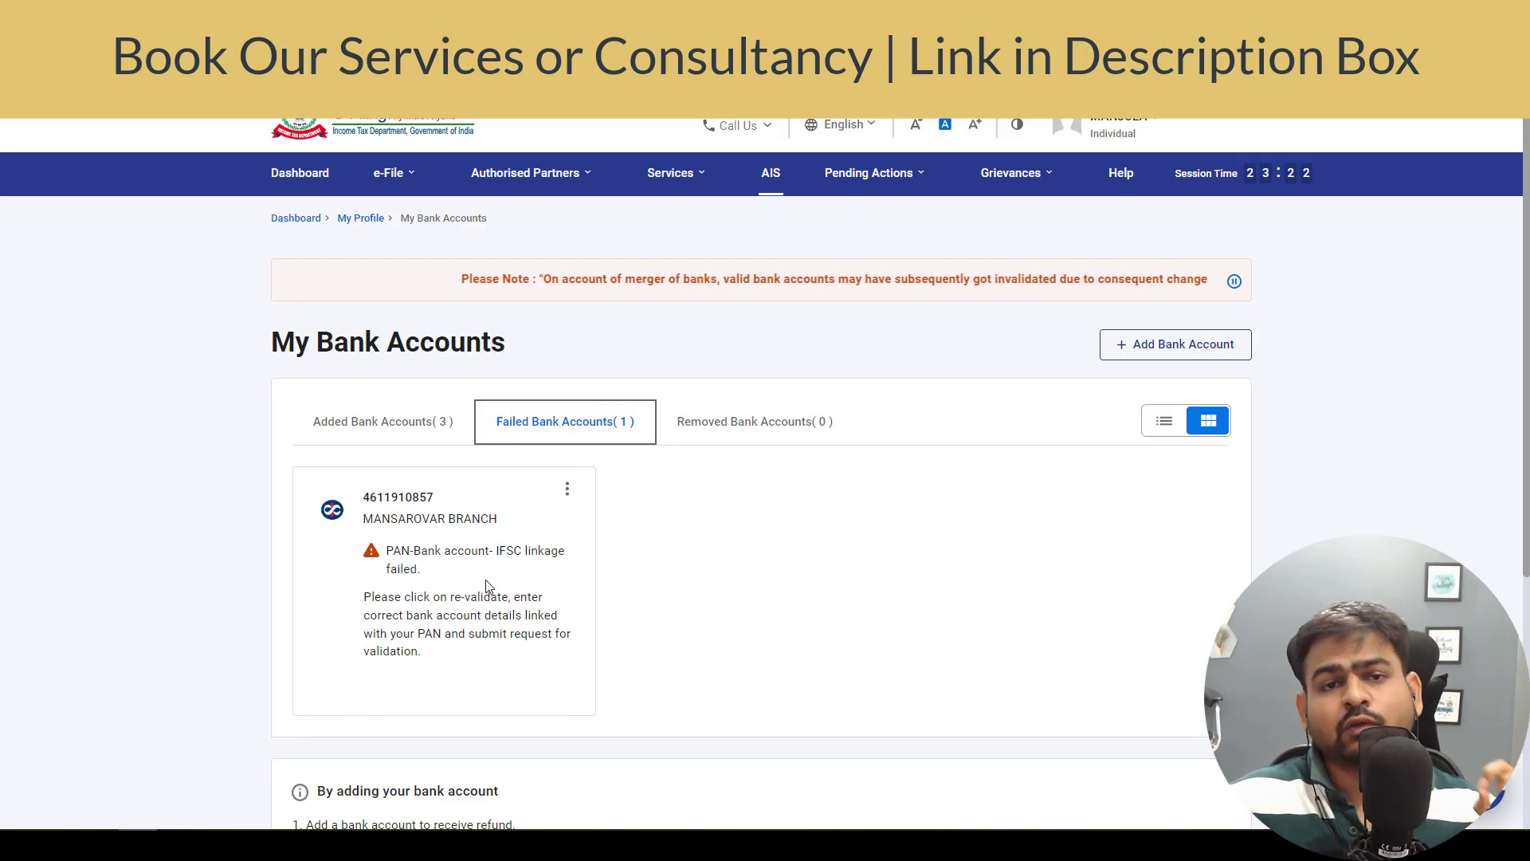
triple_click(415, 554)
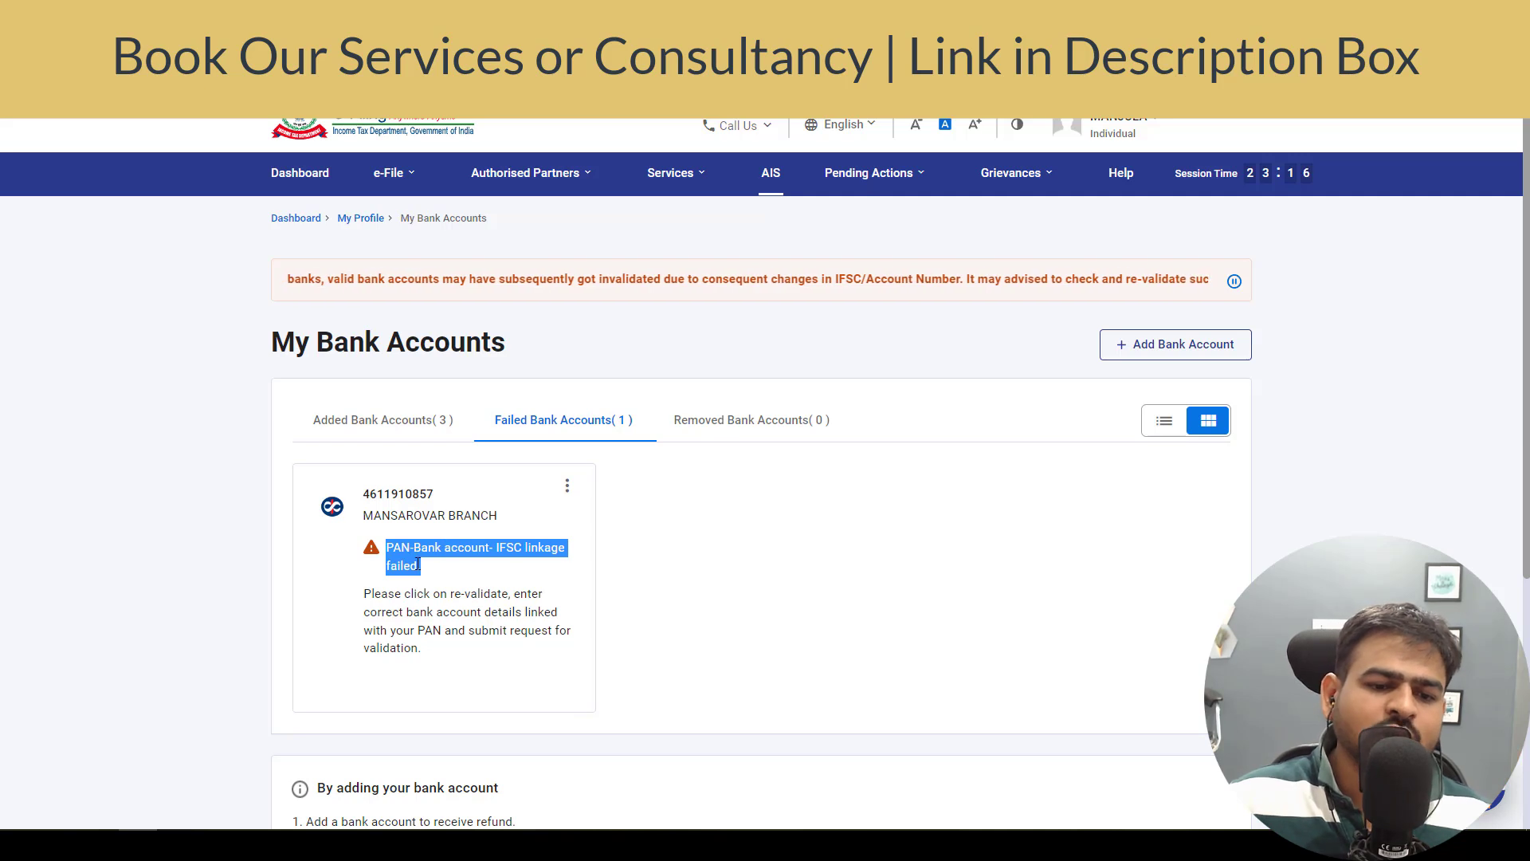
triple_click(420, 619)
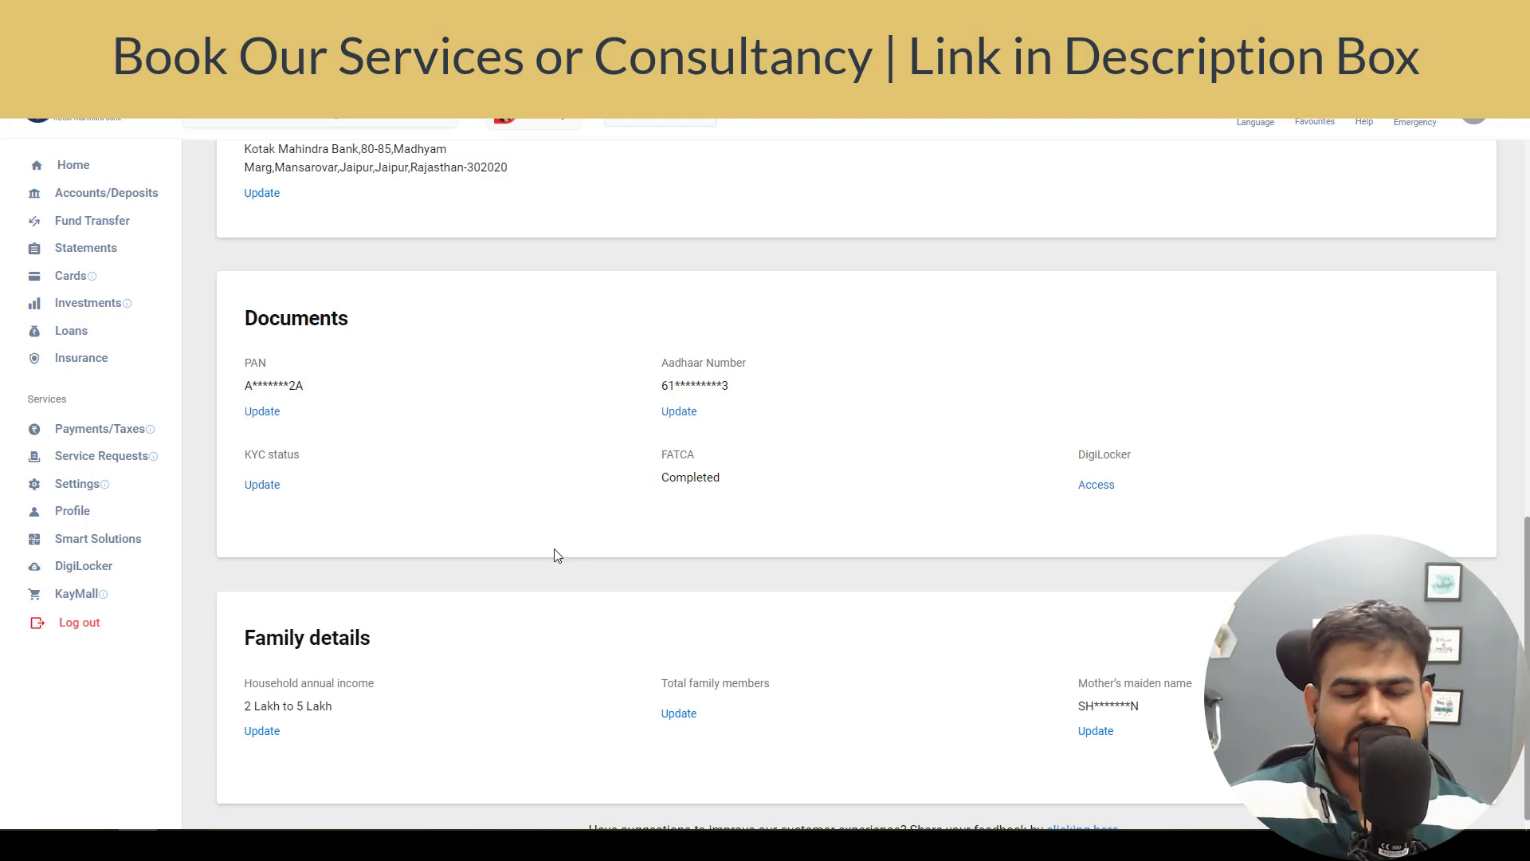
In the Kotak Mahindra net banking profile, check the registered PAN and open the KYC status update page
drag(263, 385, 320, 387)
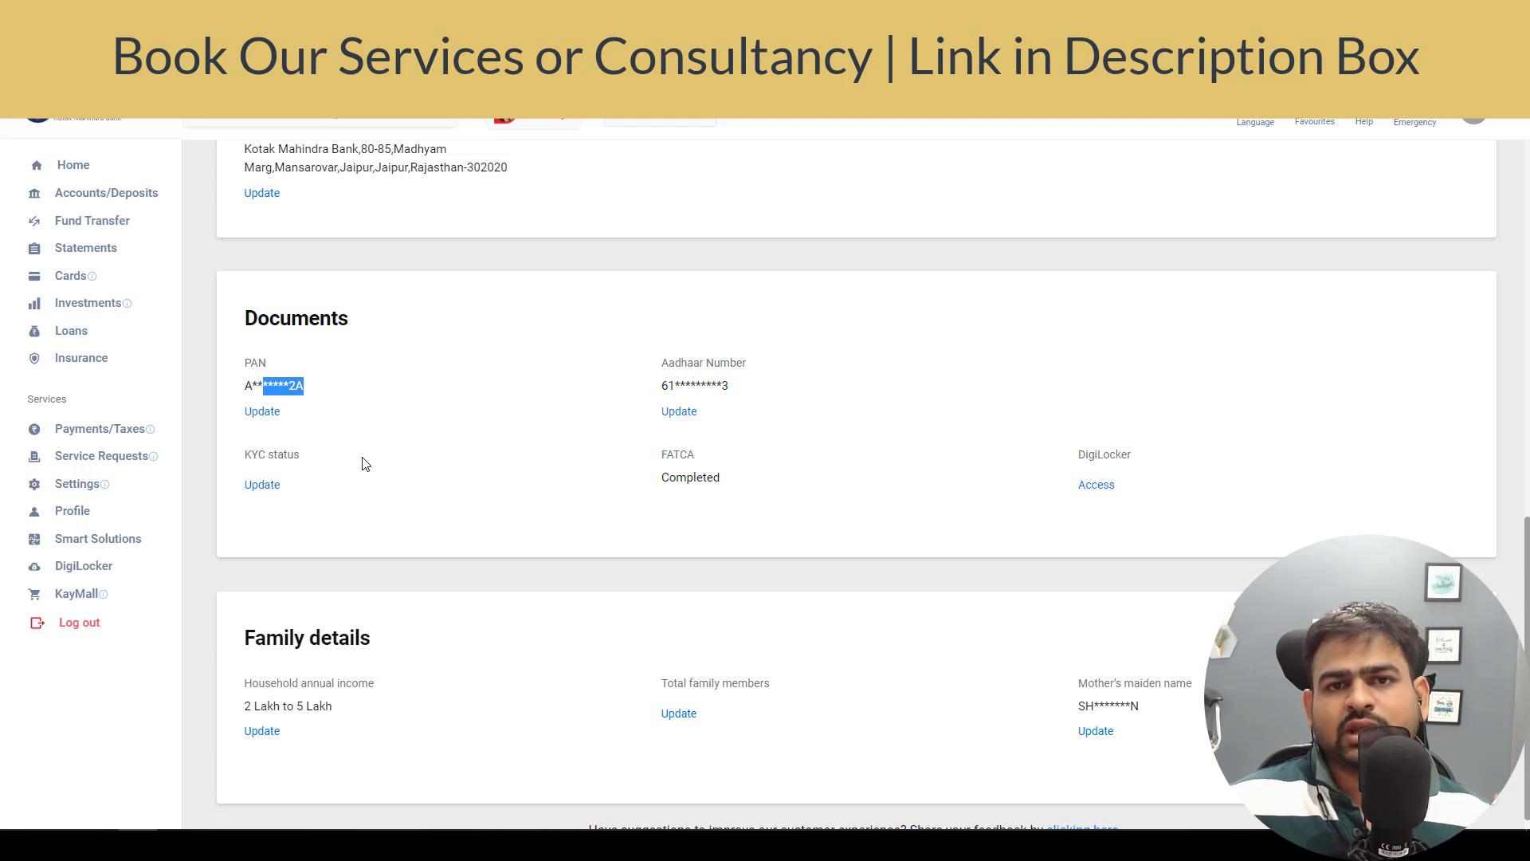
click(255, 490)
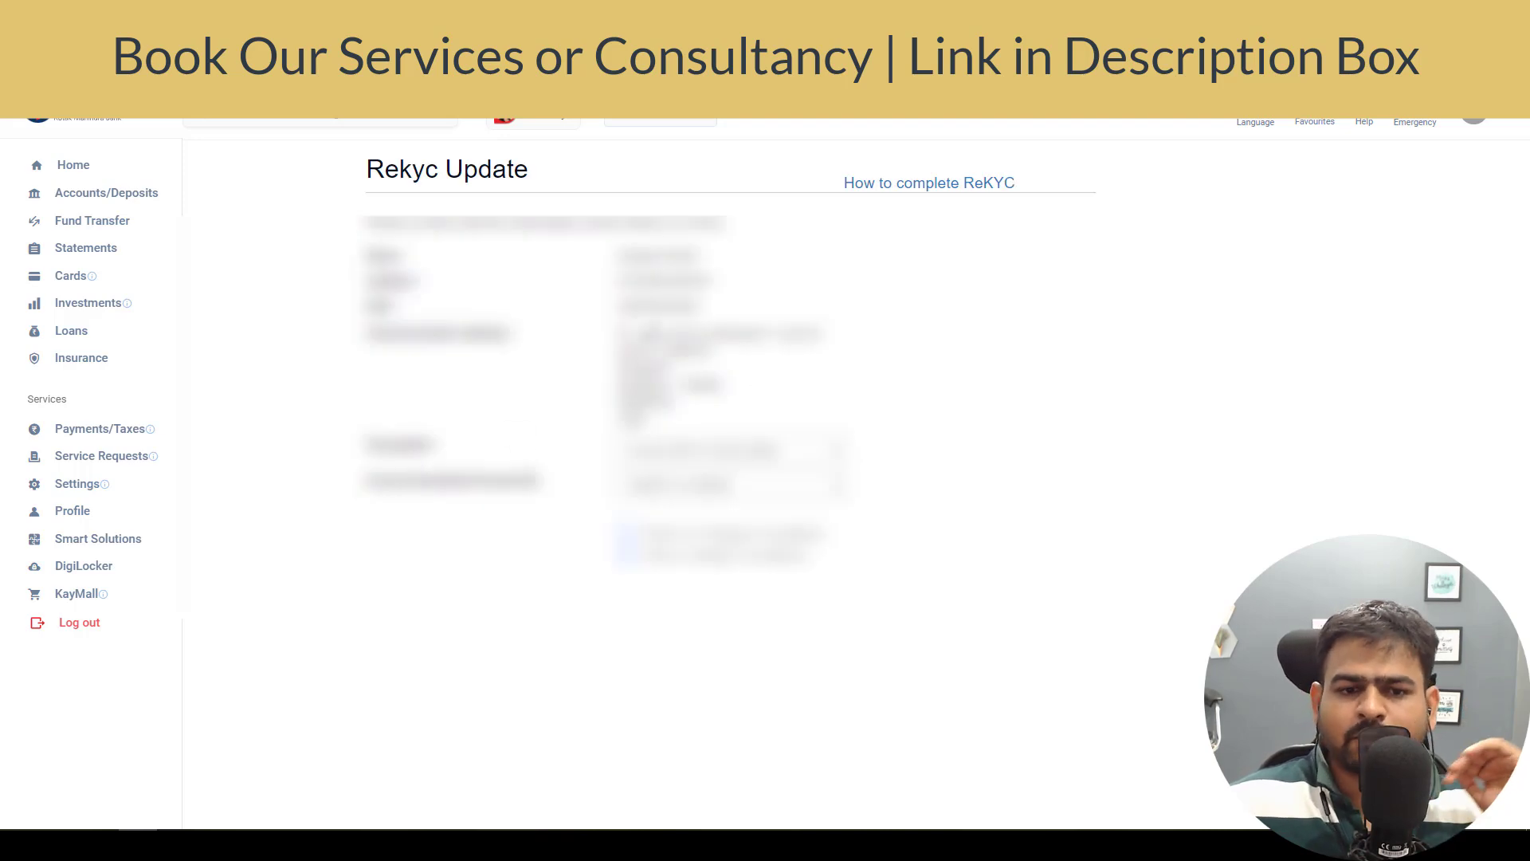
double_click(682, 311)
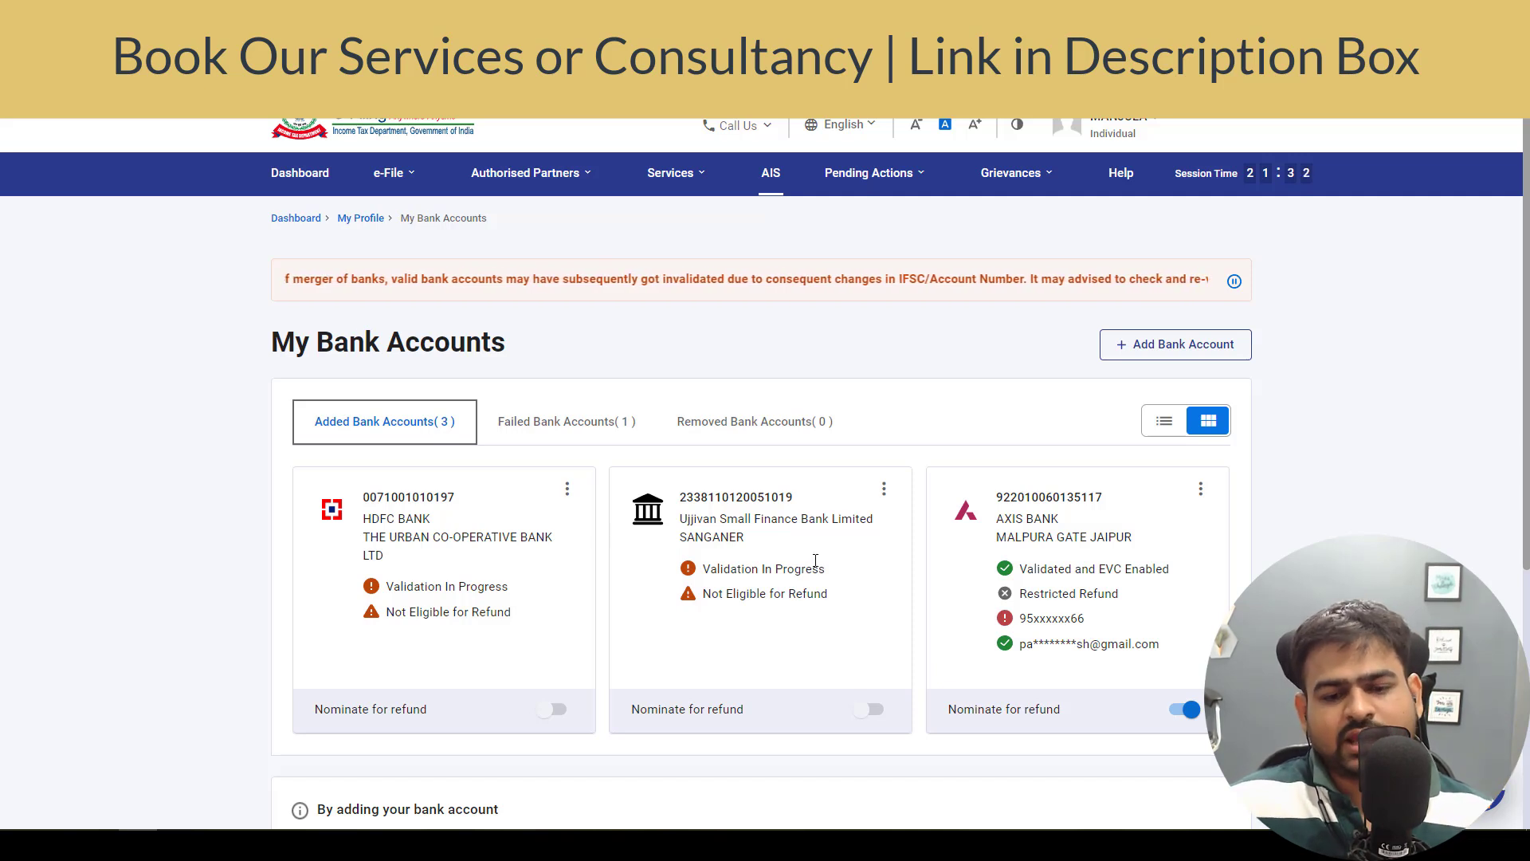
Check the Ujjivan Small Finance Bank account's validation and refund status in the added accounts, and open the form for adding an account
triple_click(749, 569)
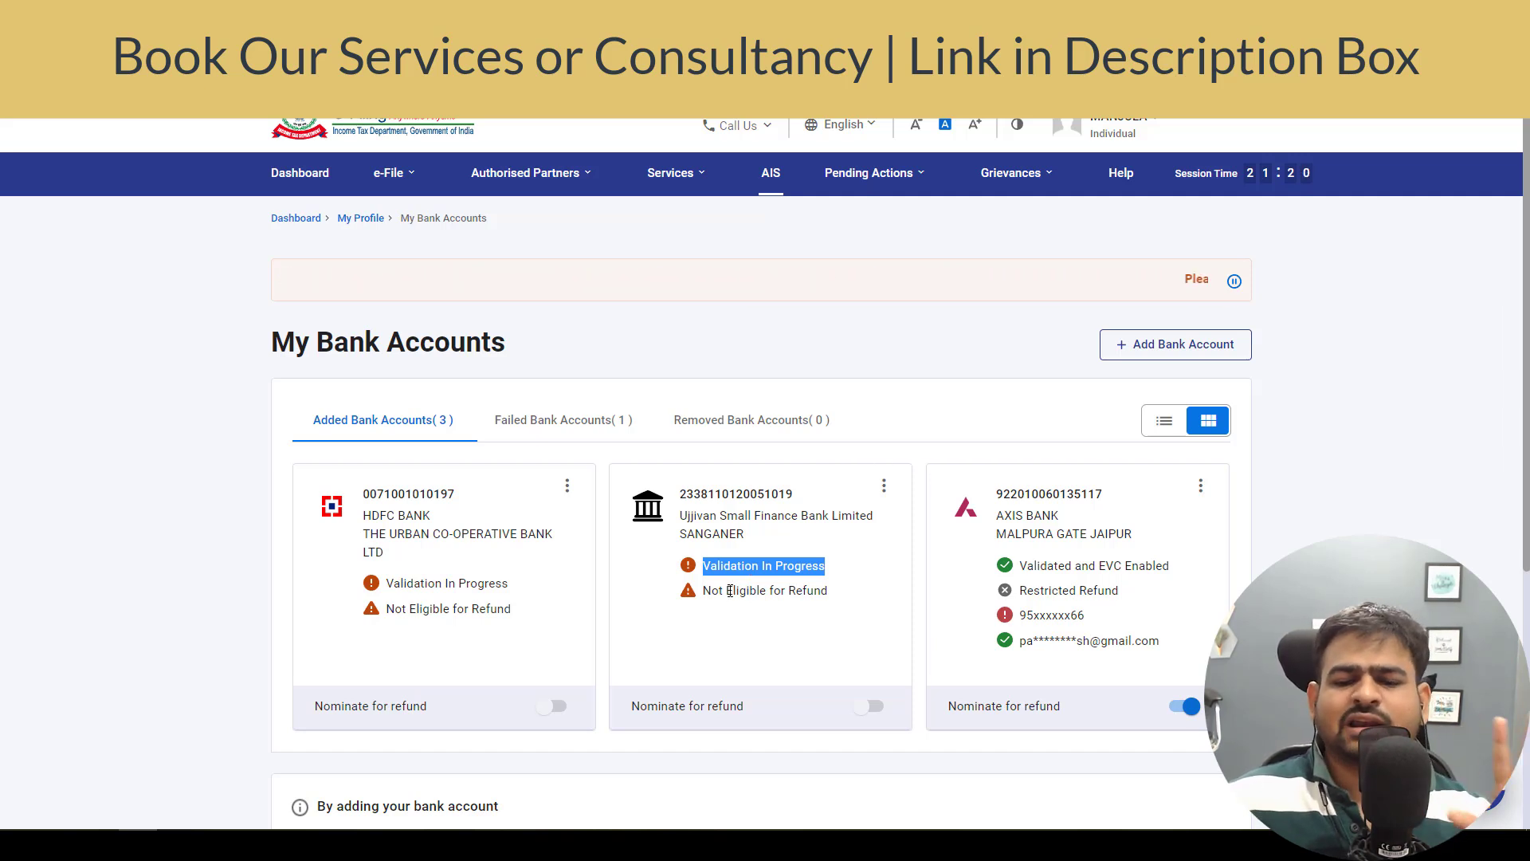
triple_click(728, 591)
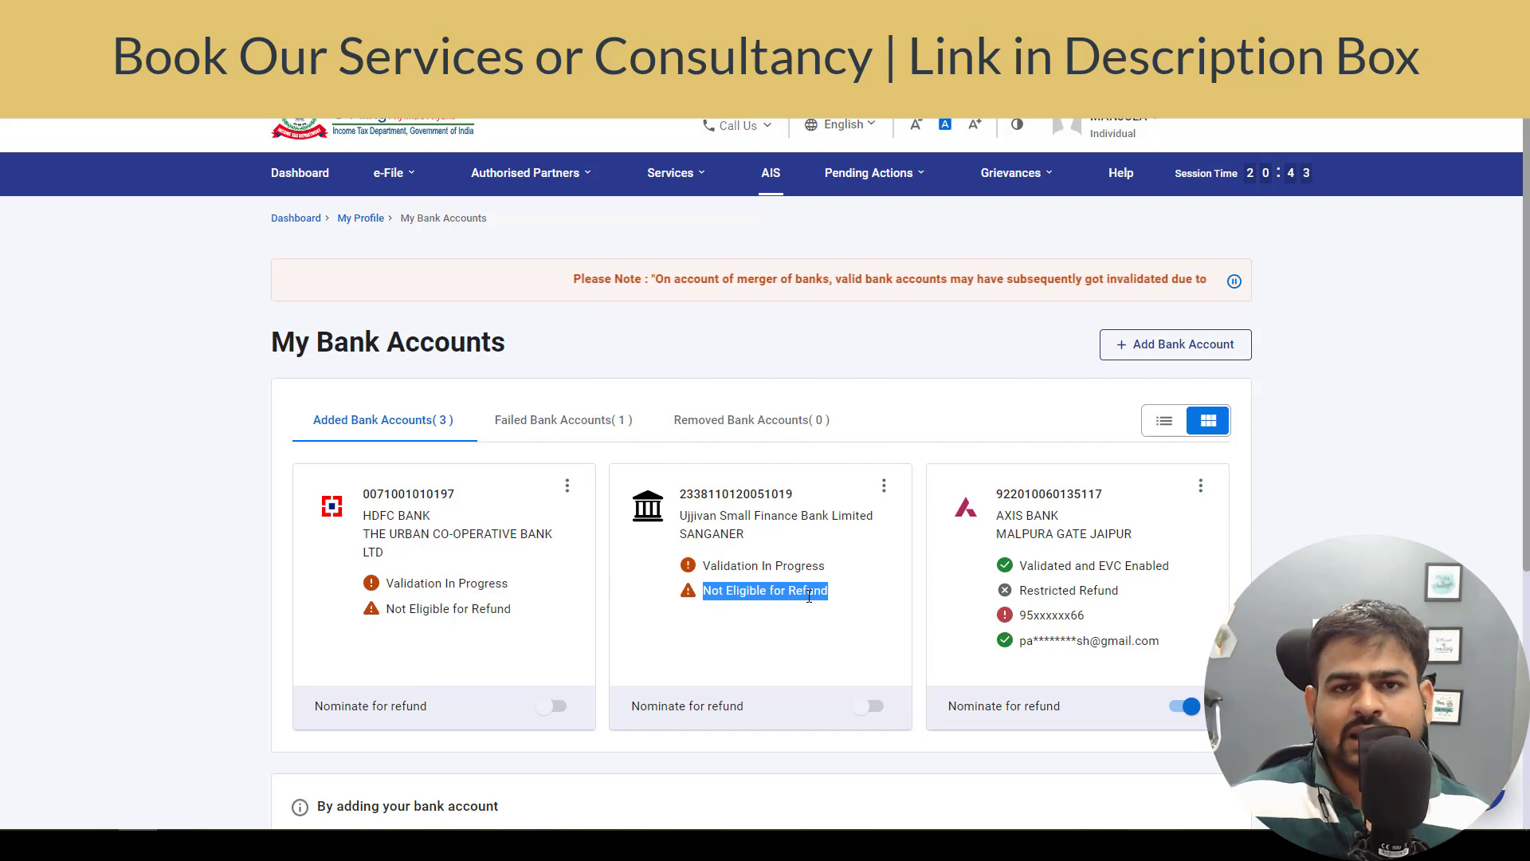
click(1183, 344)
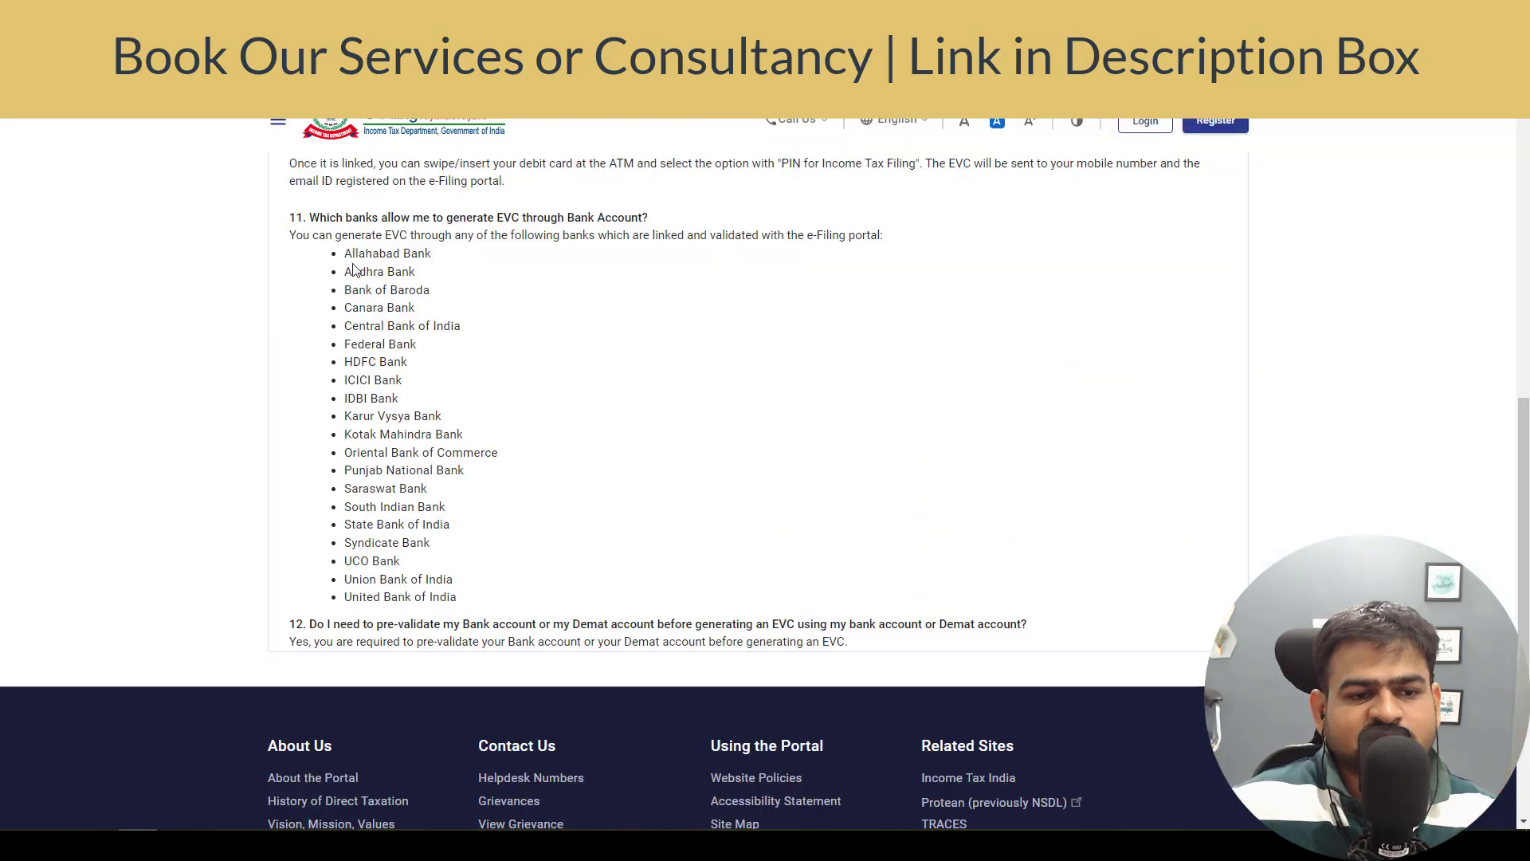
Review the e-filing FAQ's list of banks that allow EVC generation through a bank account
drag(354, 257, 360, 257)
drag(373, 310, 446, 476)
click(414, 509)
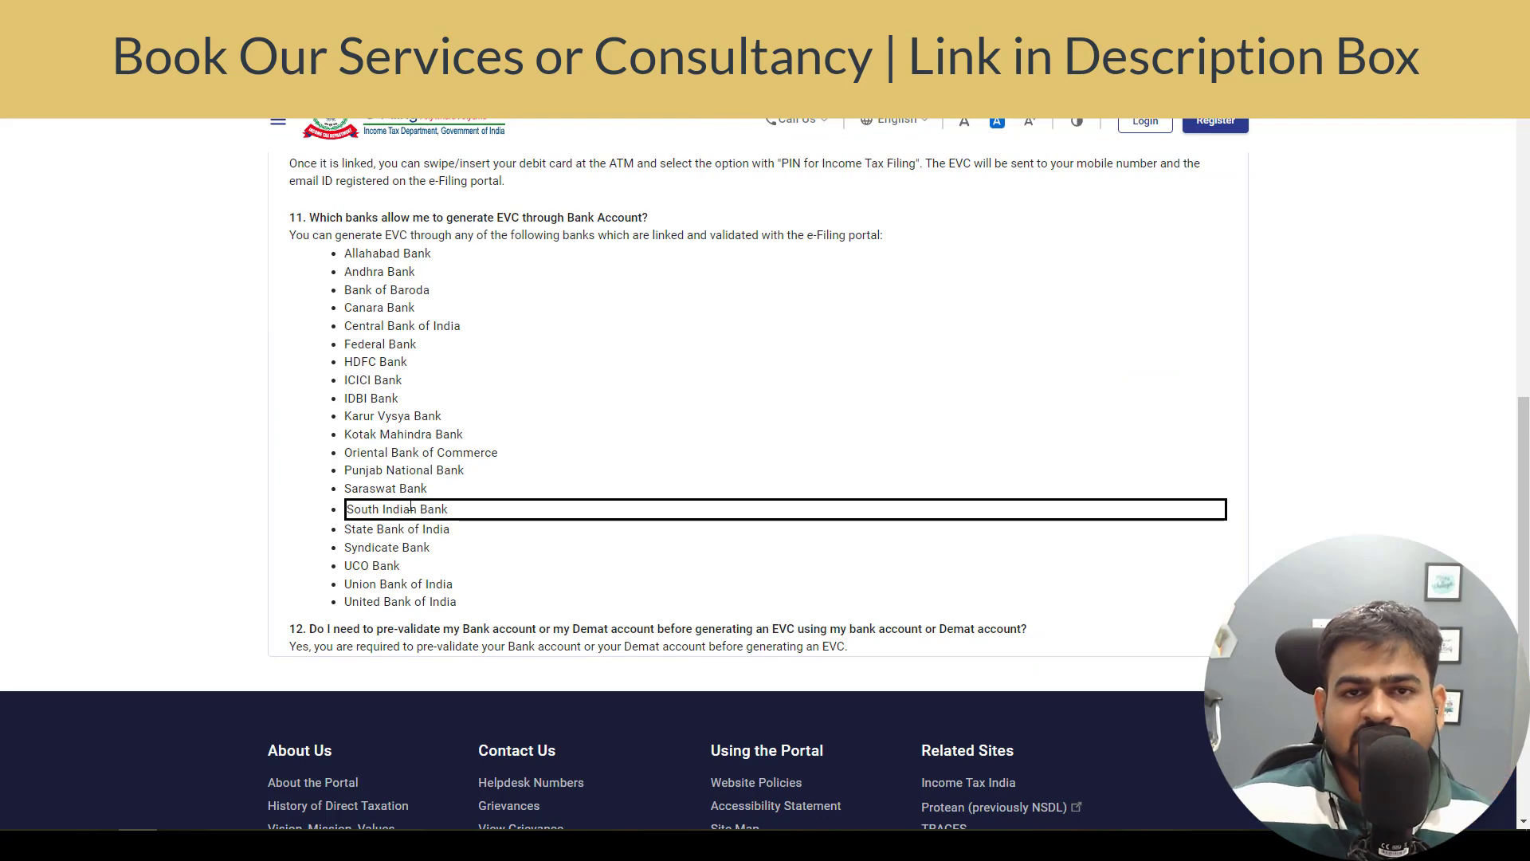
click(371, 291)
drag(368, 309, 380, 309)
drag(359, 402, 420, 405)
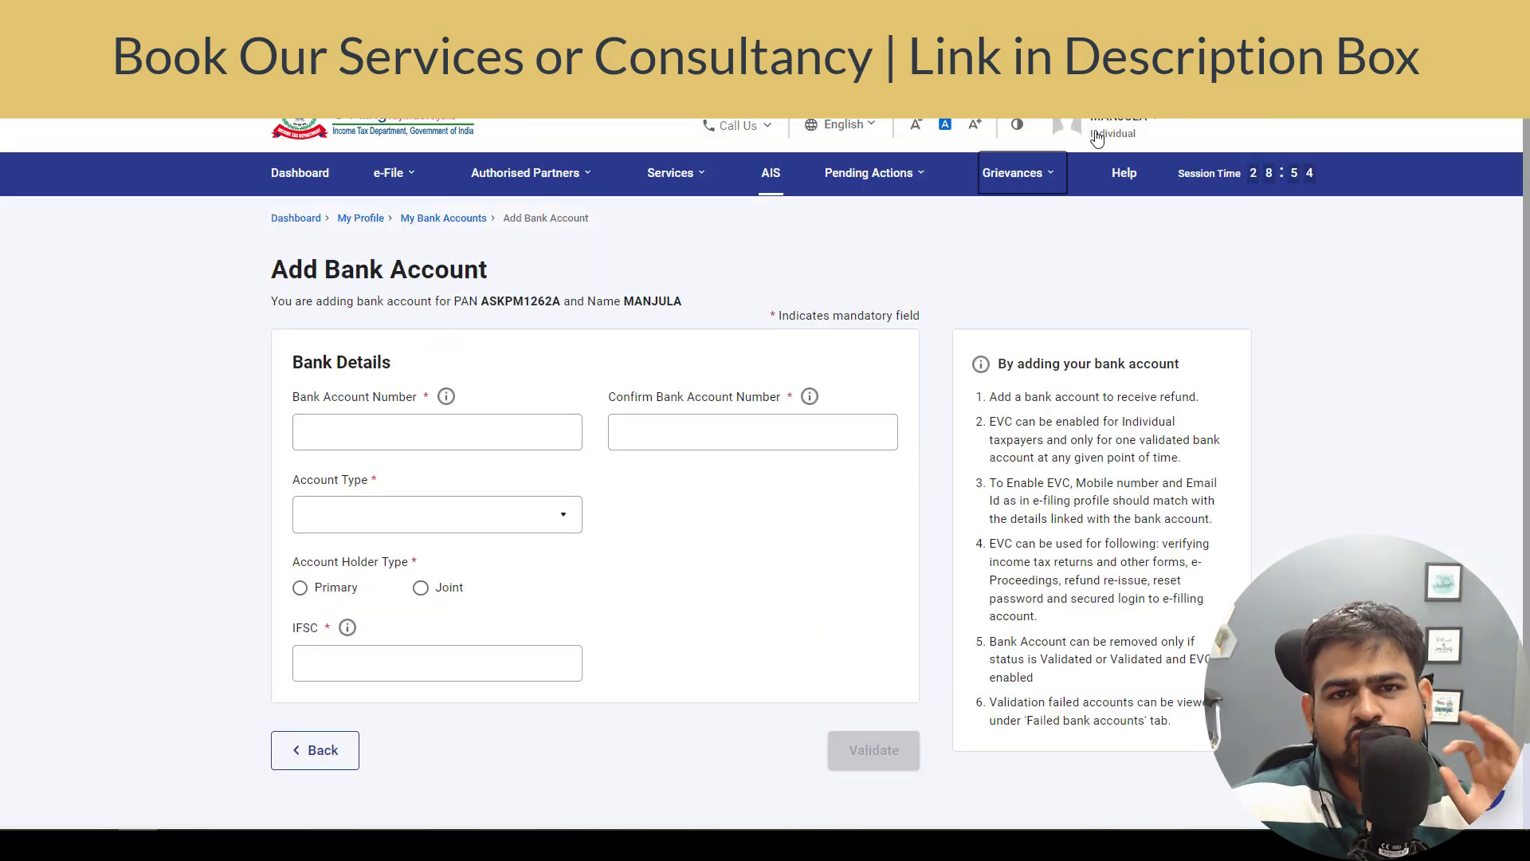
Return to the added bank accounts and examine the bank names on the Ujjivan and HDFC accounts with validation in progress
mouse_move(1104, 131)
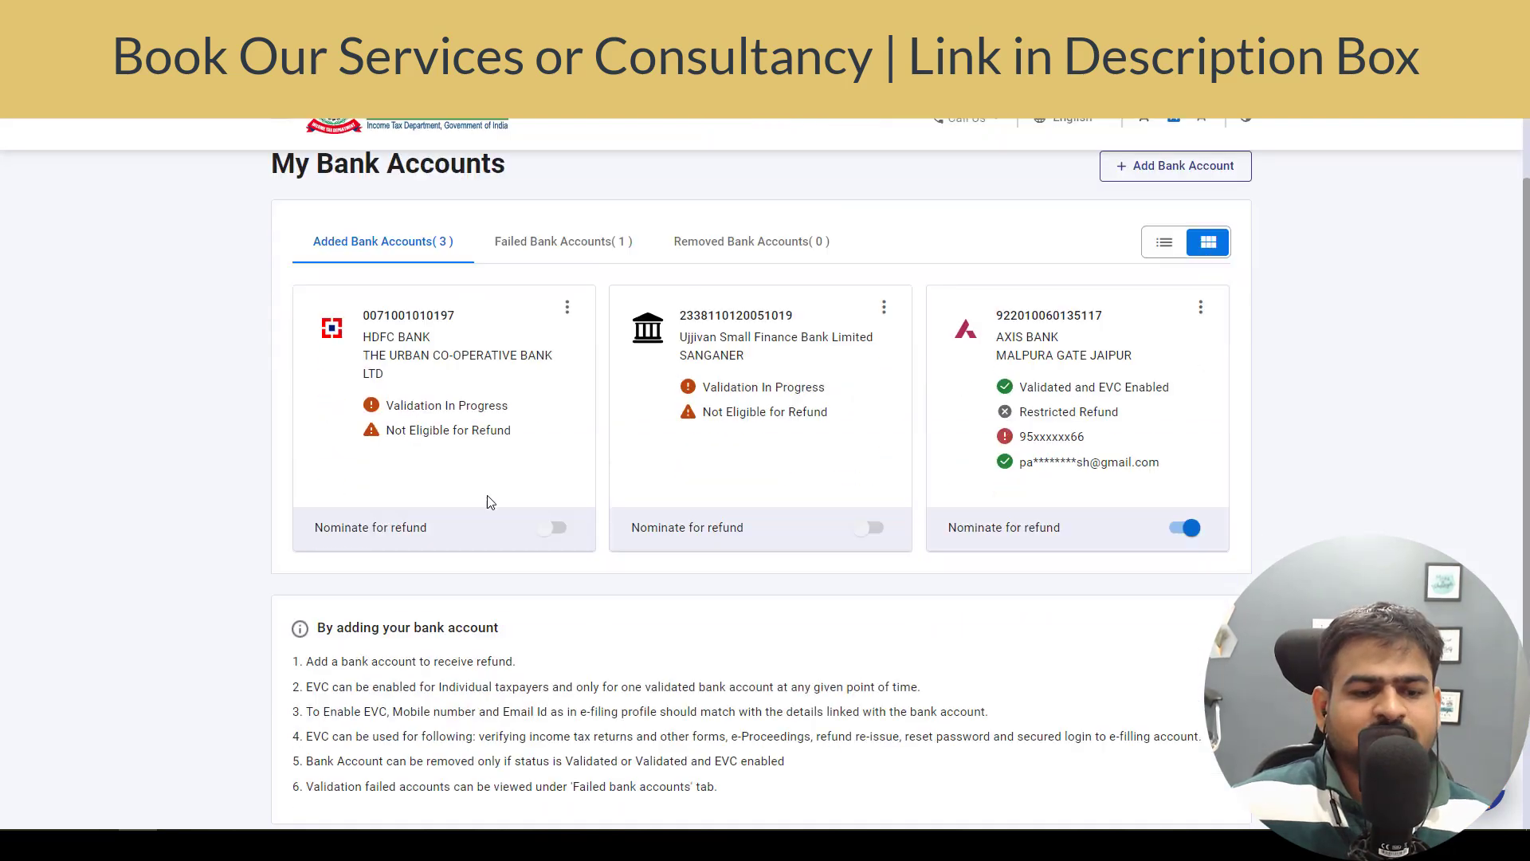
scroll(494, 490, down, 1)
drag(698, 301, 771, 321)
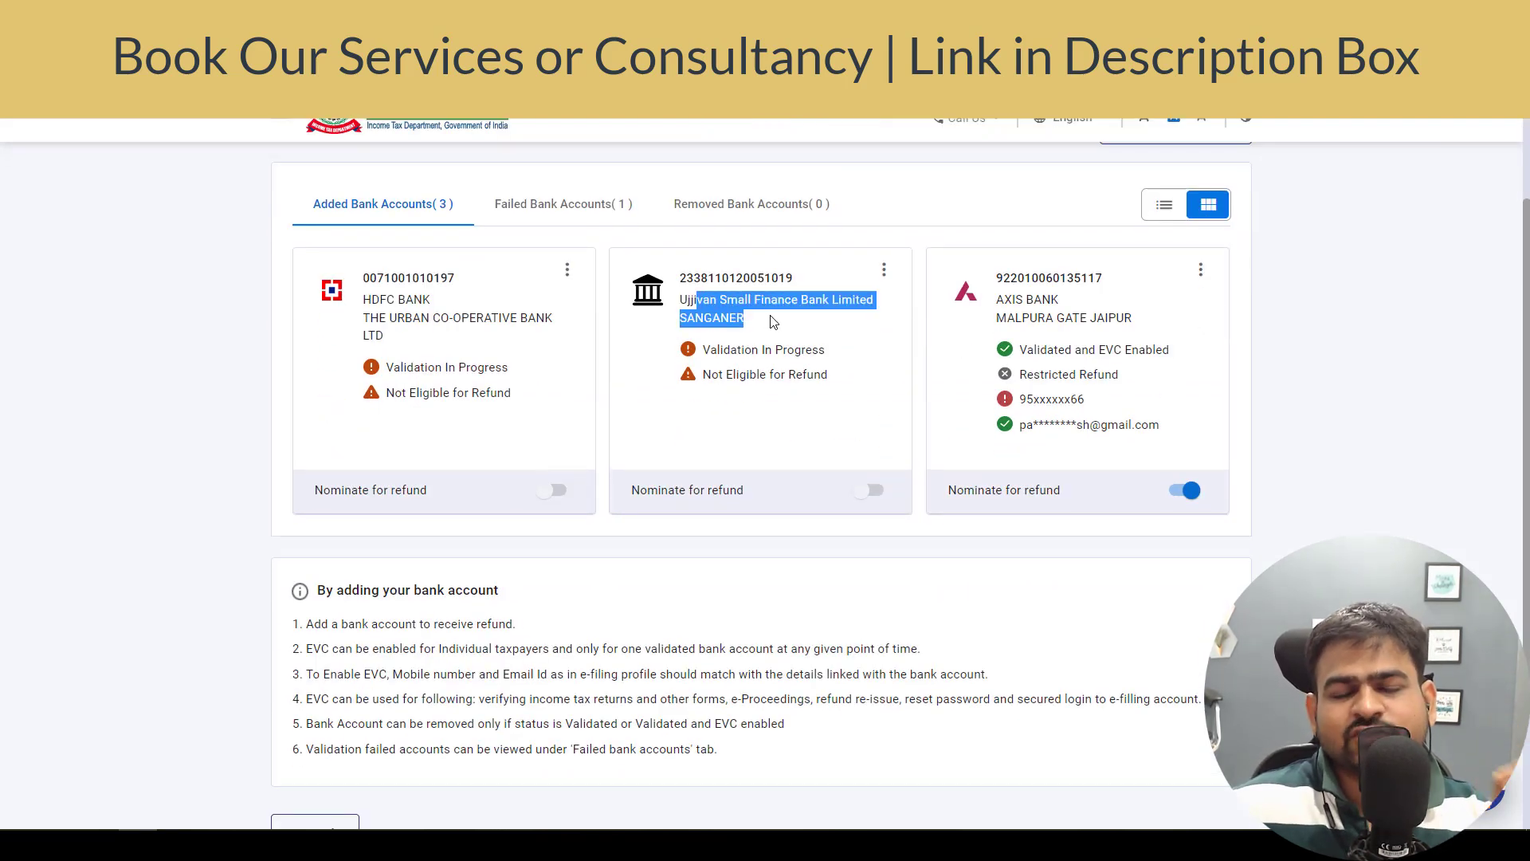
click(372, 321)
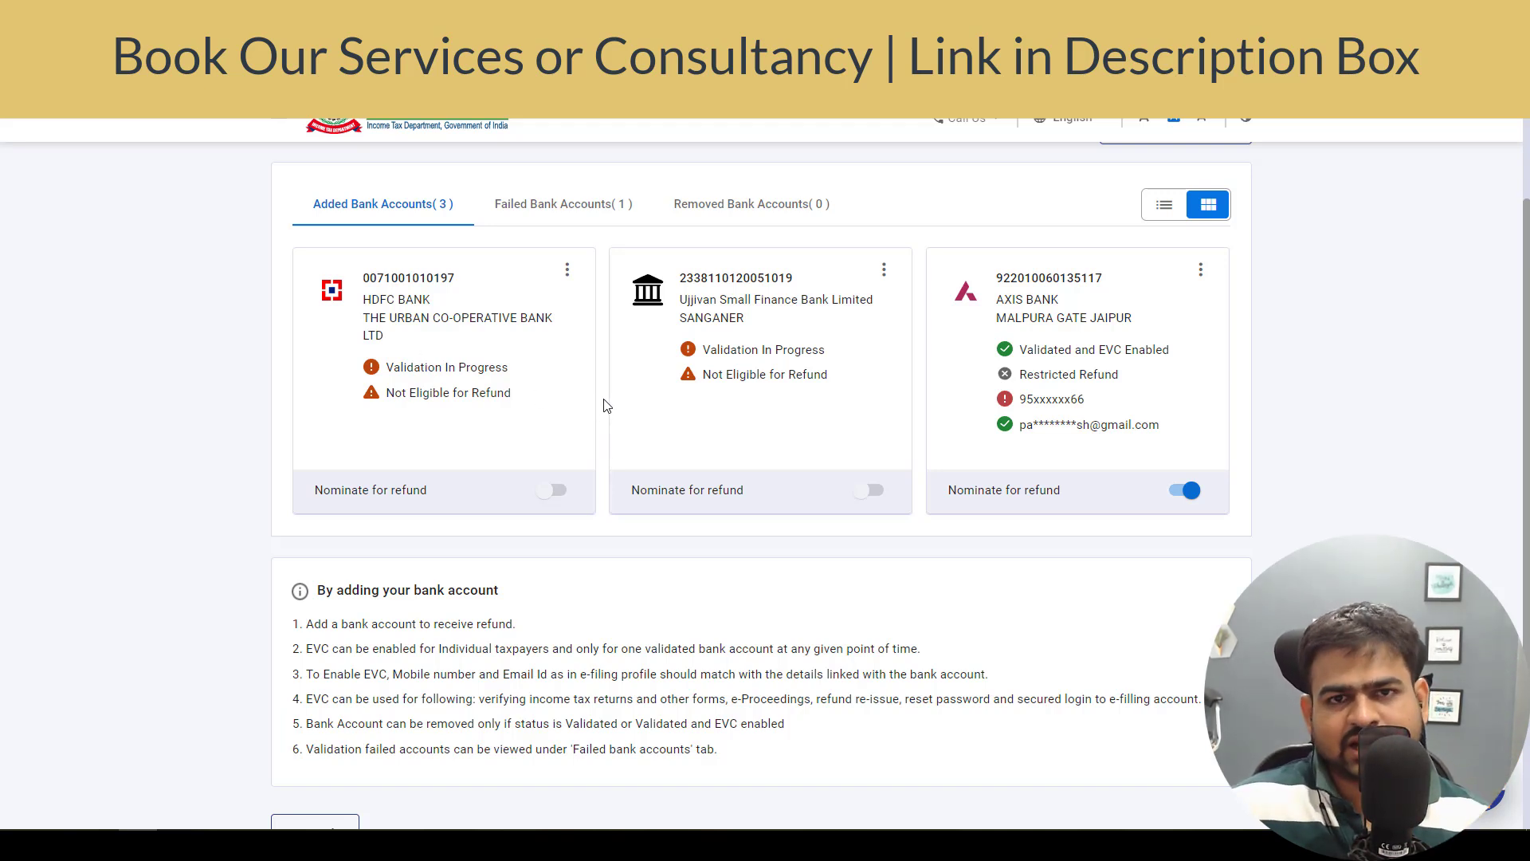
scroll(610, 407, up, 3)
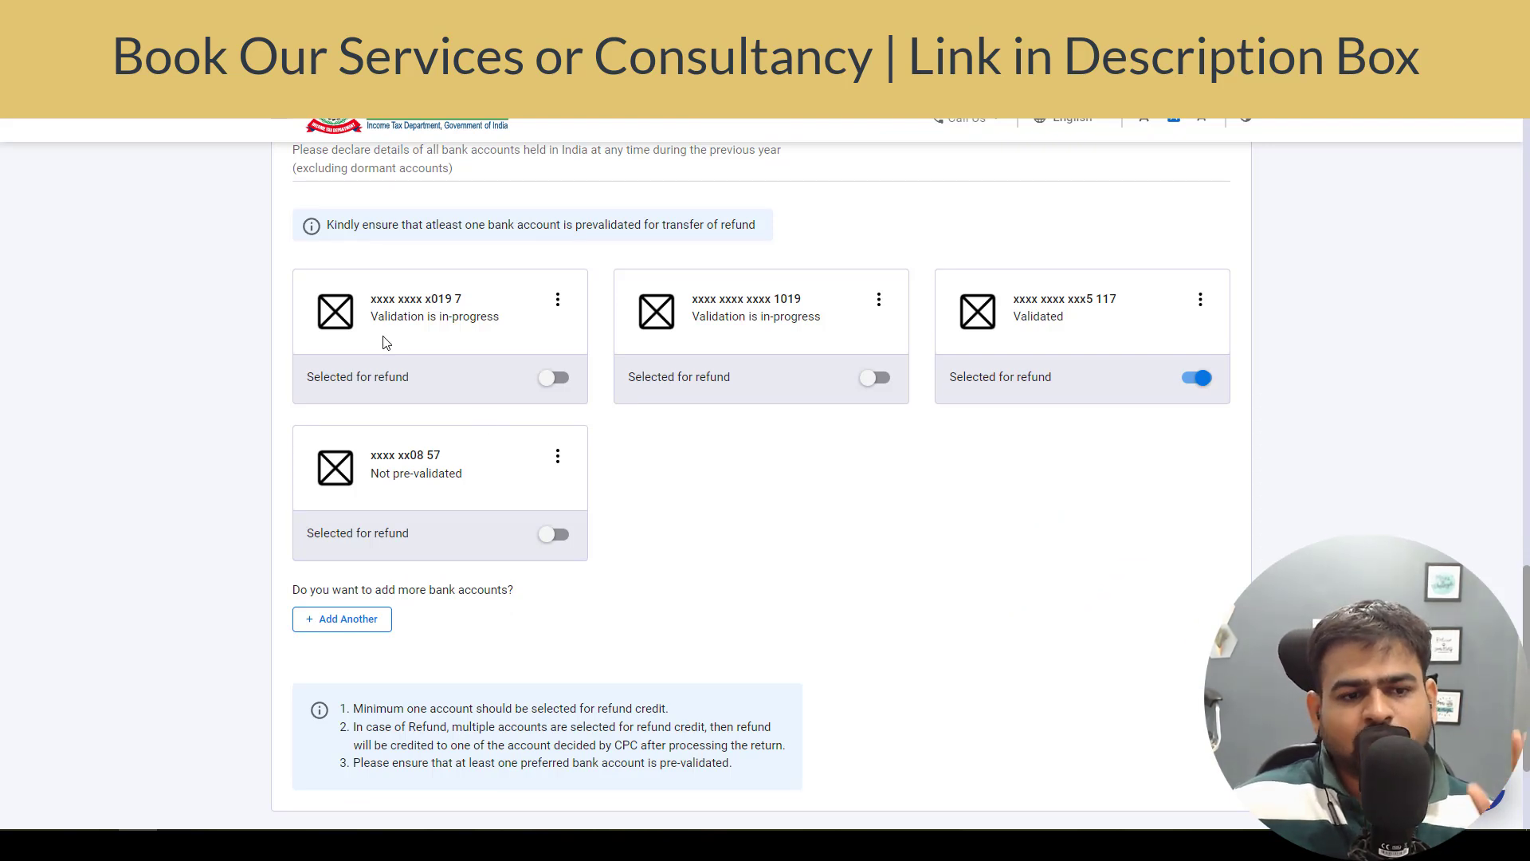
In the return's bank account details, deselect the validated account for refund and select the first account with validation in progress
drag(391, 319, 491, 323)
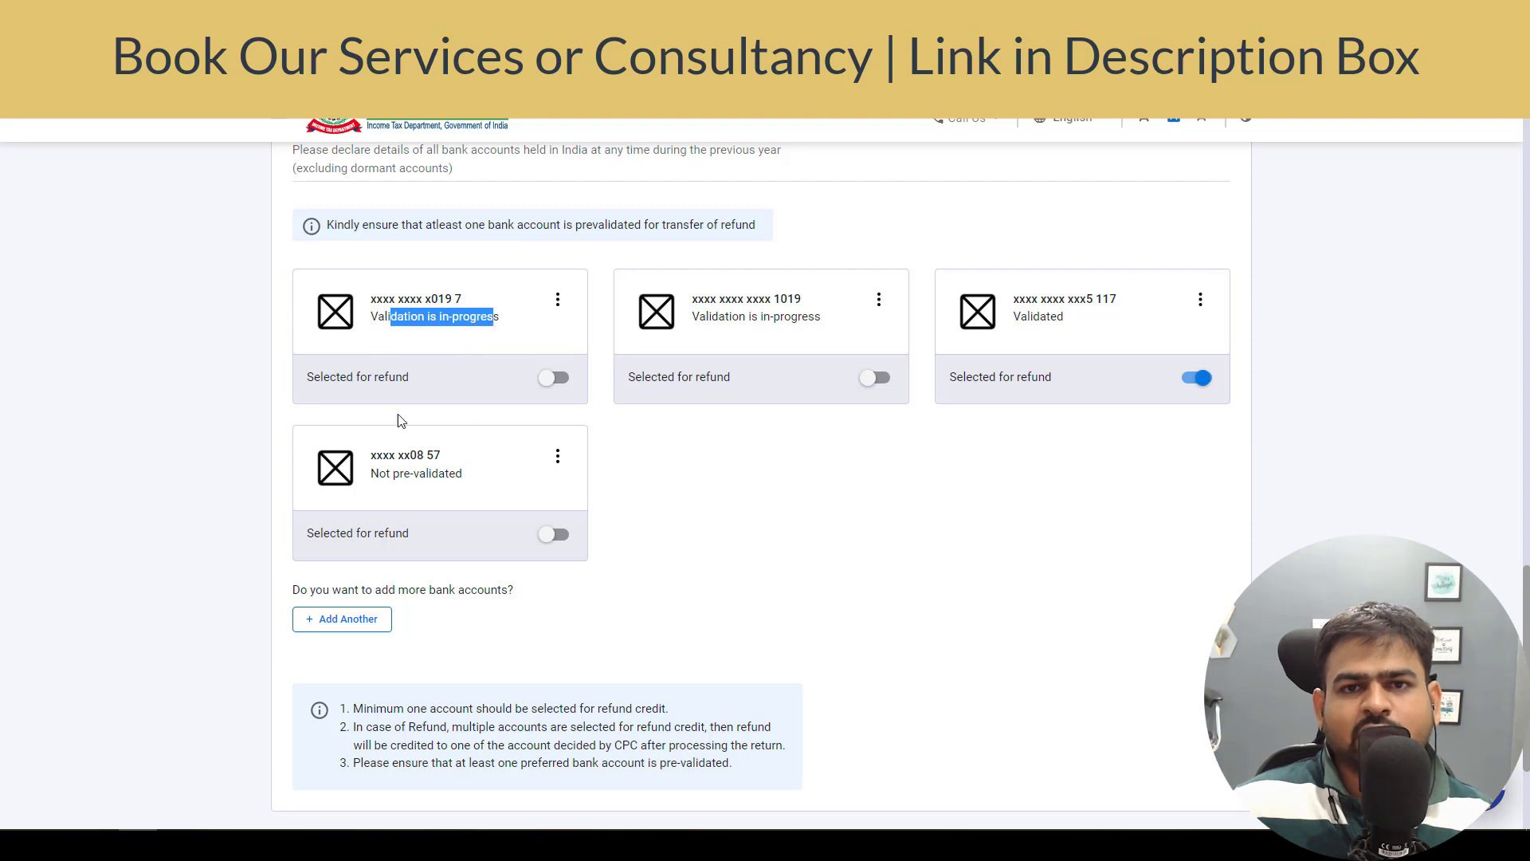
click(1198, 378)
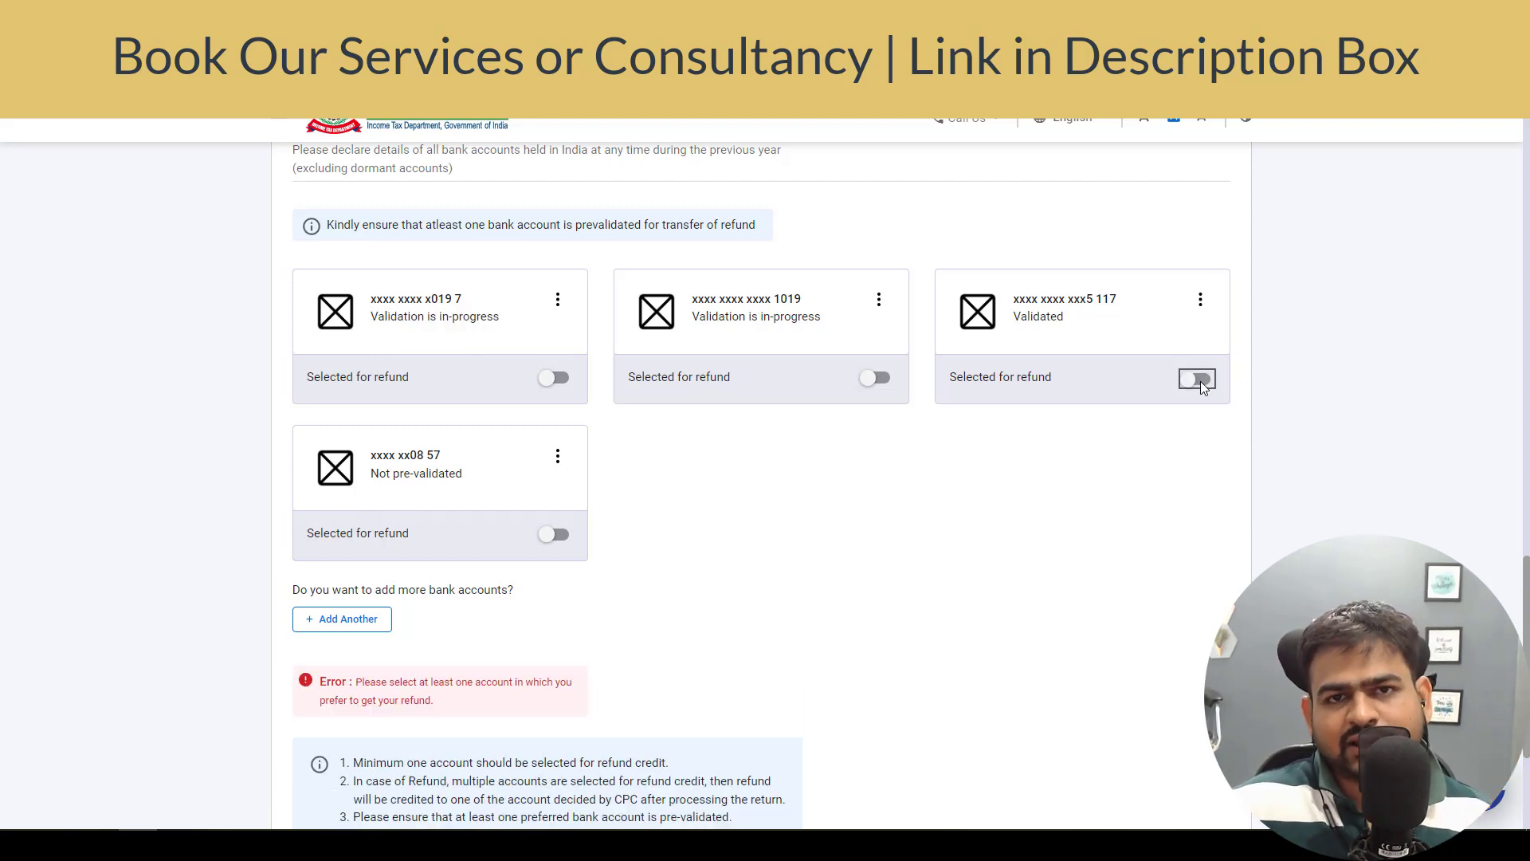
click(547, 376)
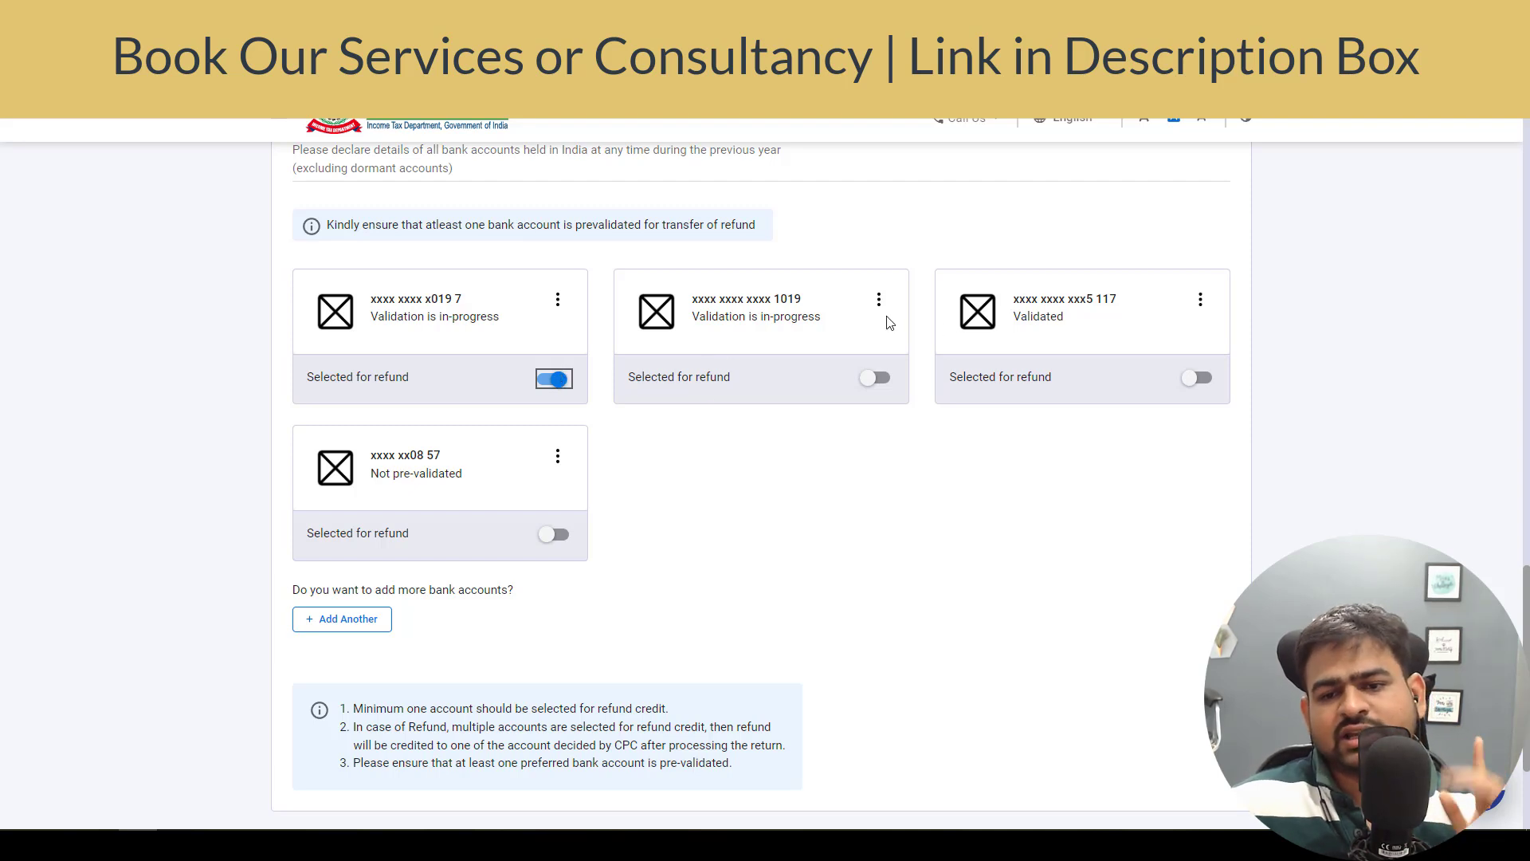
Select the validated account for refund again and deselect the first account whose validation is in progress
drag(1020, 330, 1087, 328)
click(1217, 389)
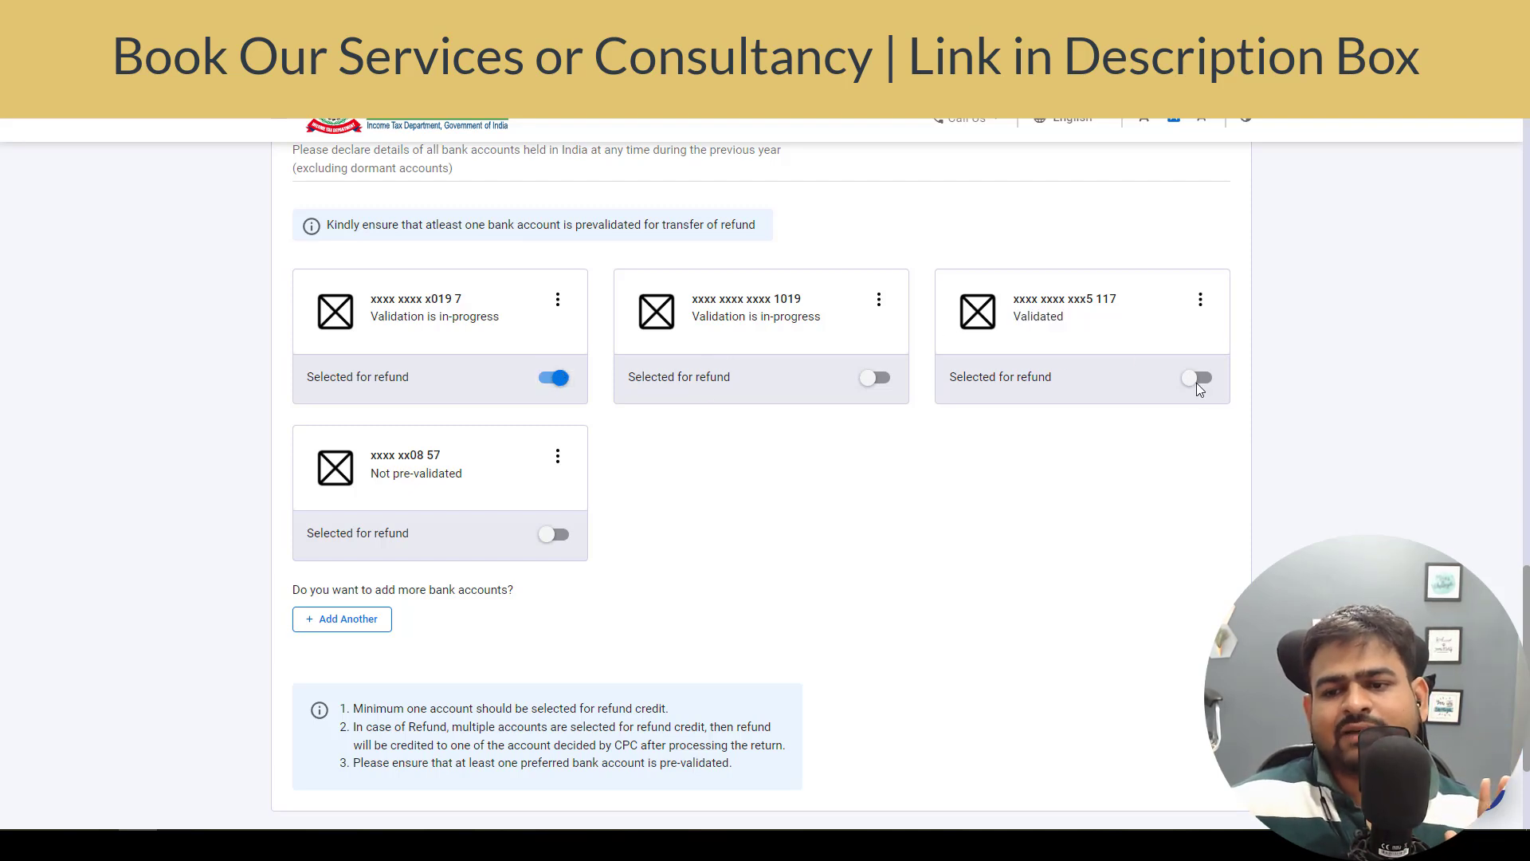
click(550, 379)
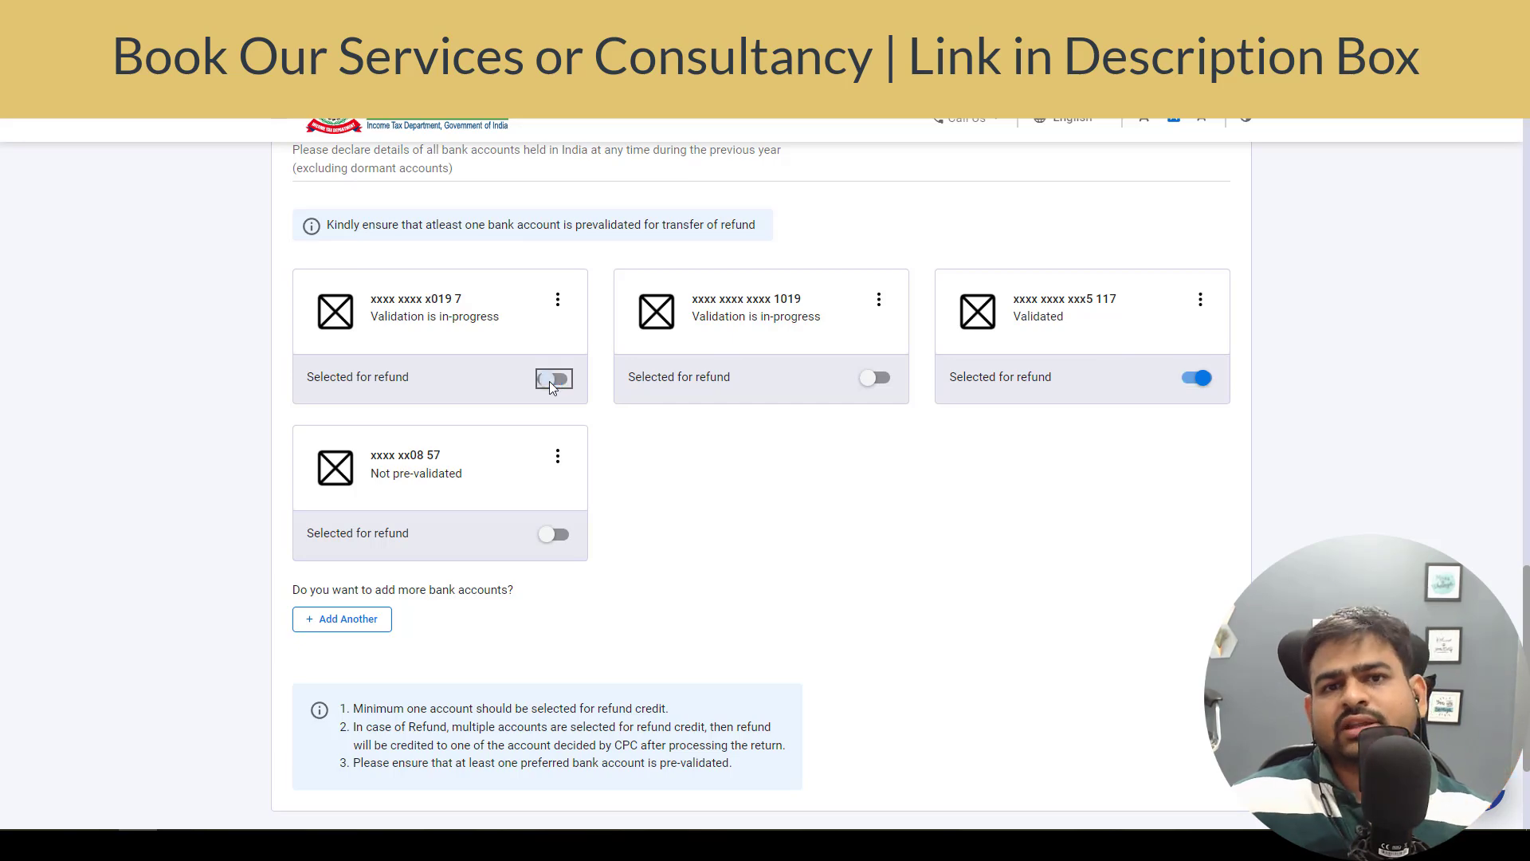